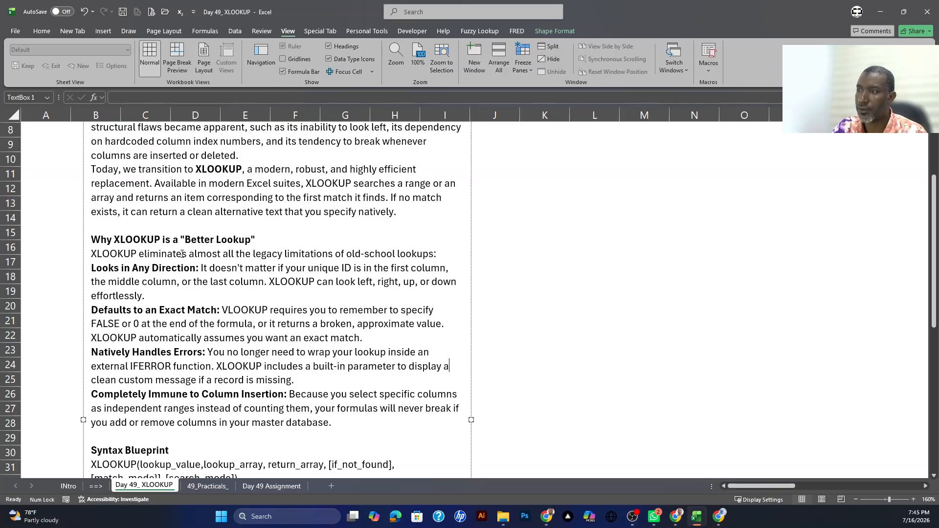
Step: Read the XLOOKUP Syntax Blueprint in the notes, covering the required lookup_value, lookup_array and return_array arguments
scroll(182, 253, down, 6)
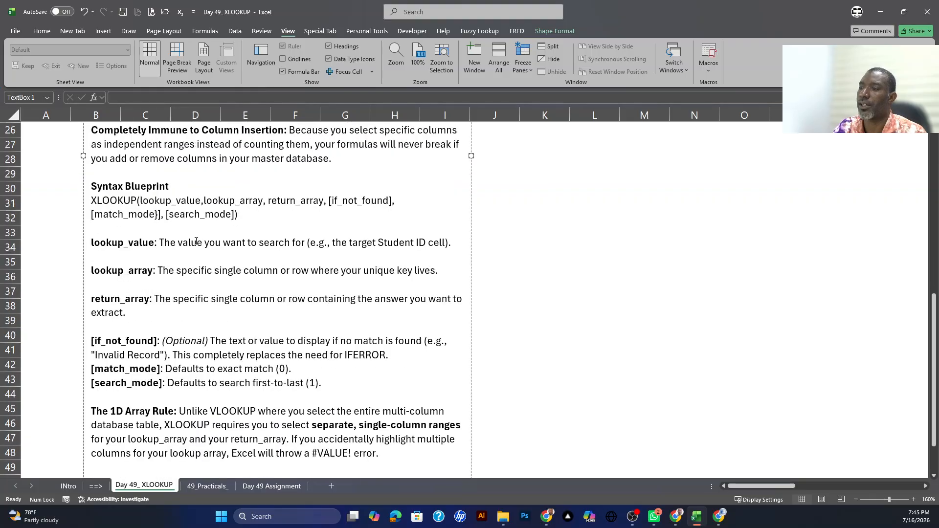
scroll(196, 241, up, 1)
scroll(197, 207, down, 1)
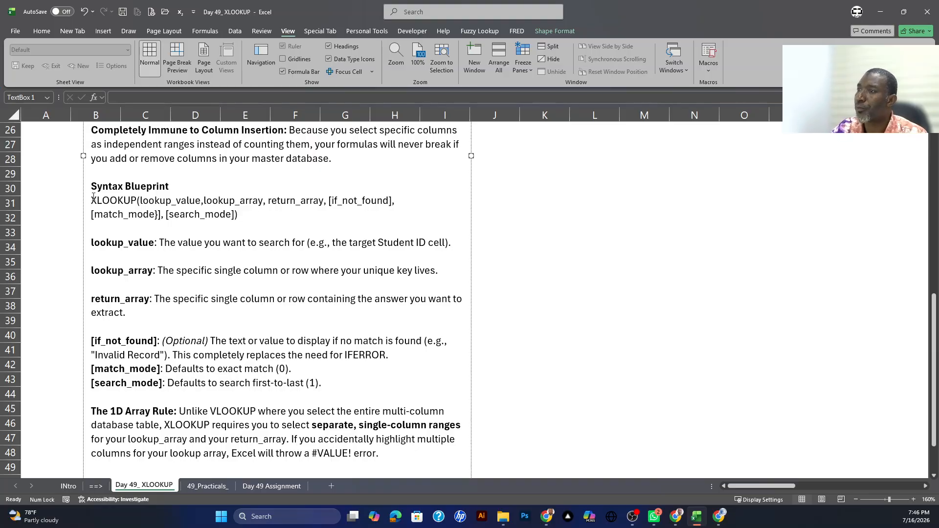
drag(92, 200, 232, 217)
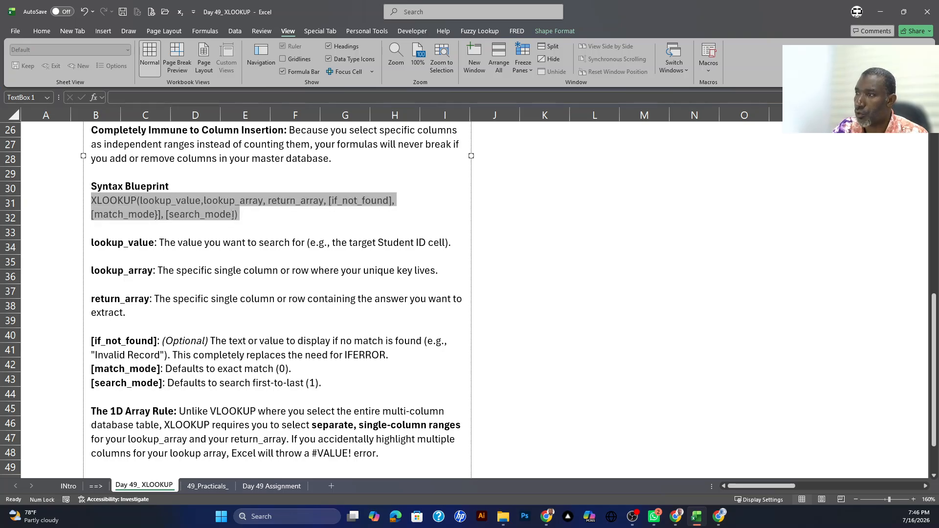
click(231, 214)
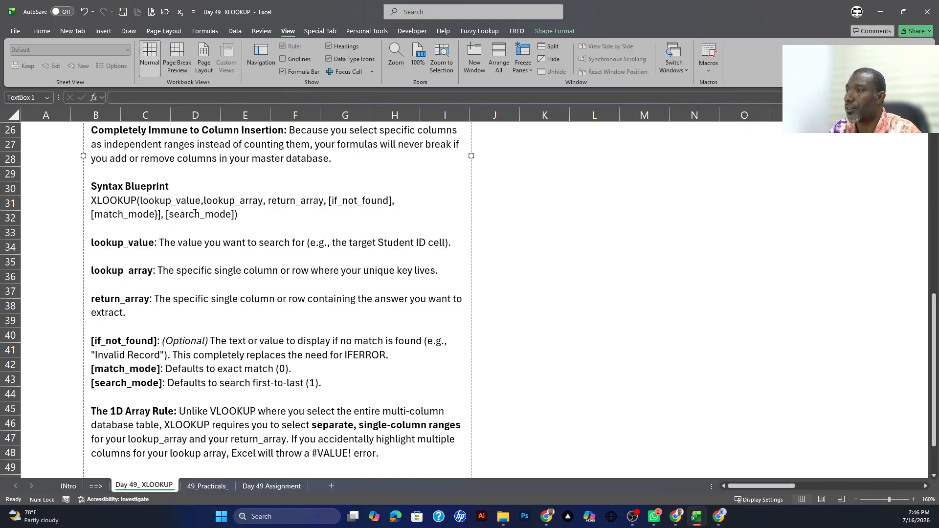
drag(140, 202, 199, 207)
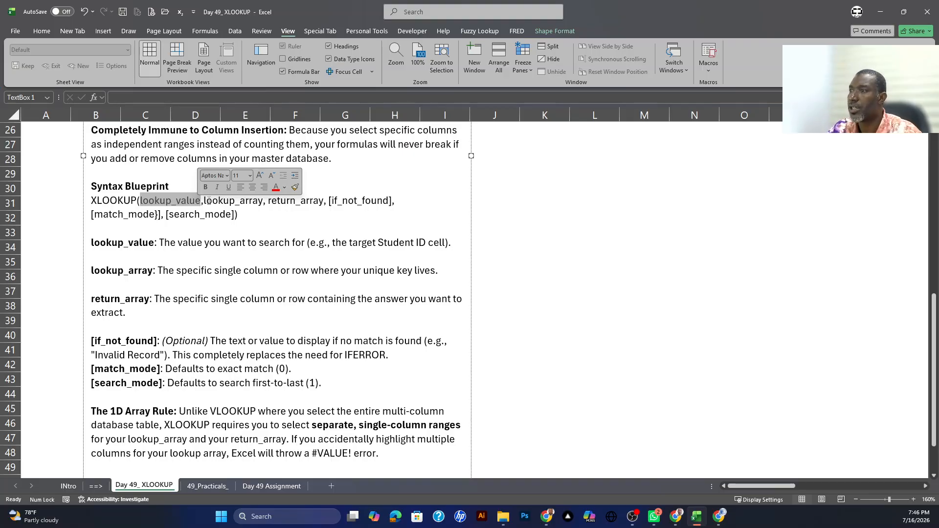
click(205, 202)
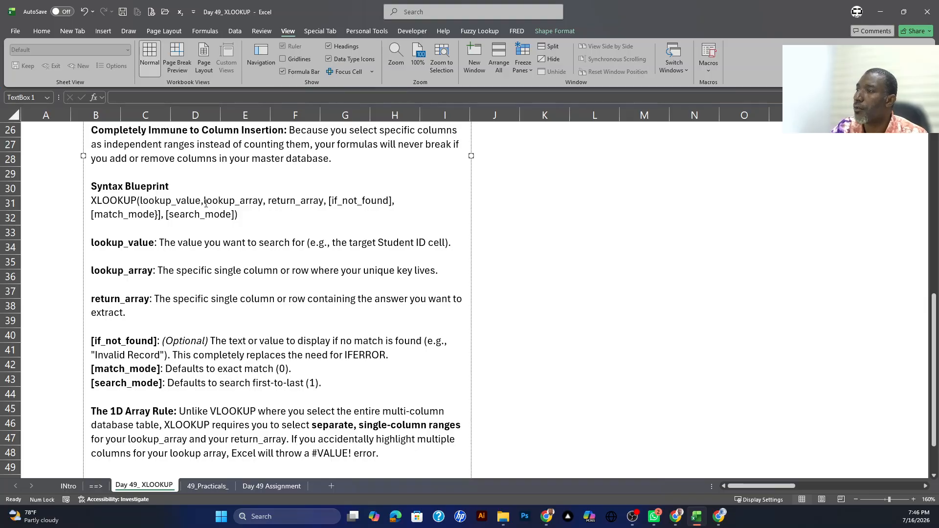
drag(205, 202, 261, 202)
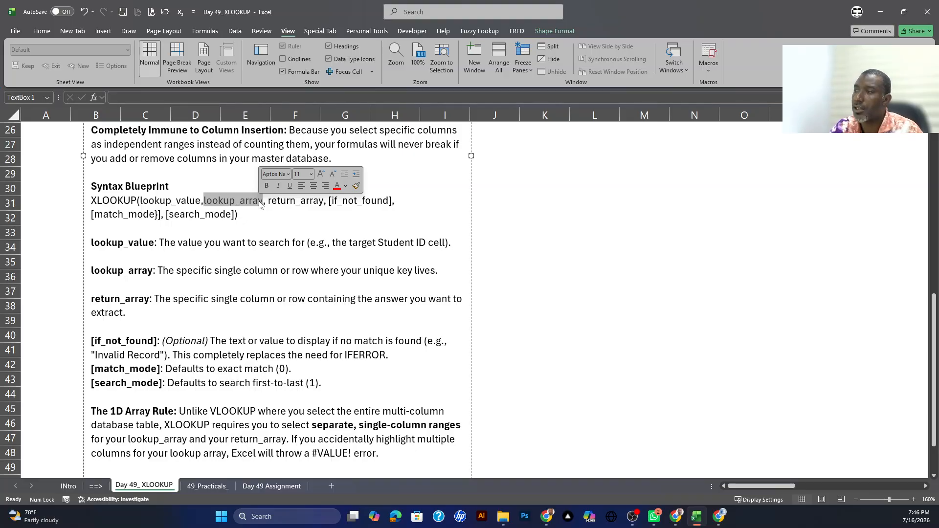
drag(268, 202, 325, 203)
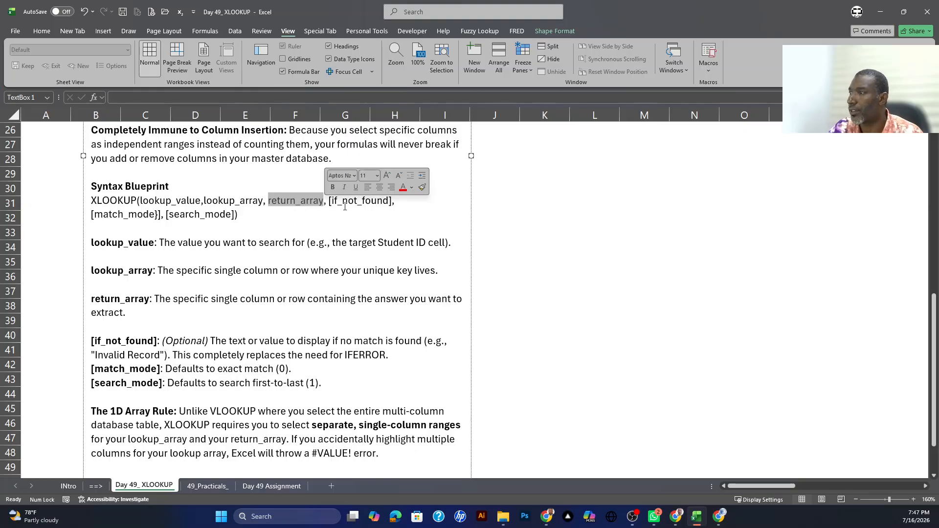
Step: Read the notes on XLOOKUP's optional arguments, from if_not_found to the match_mode and search_mode defaults
click(327, 201)
drag(324, 202, 387, 202)
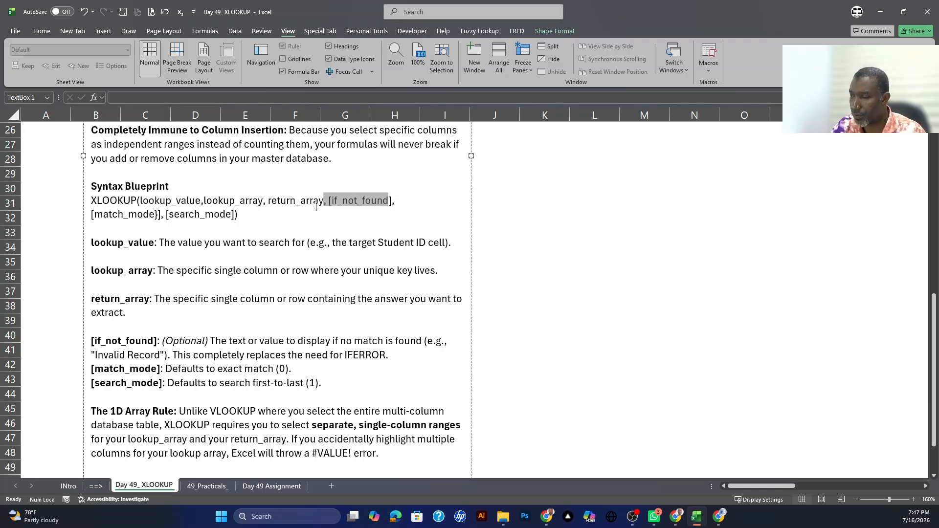
click(330, 201)
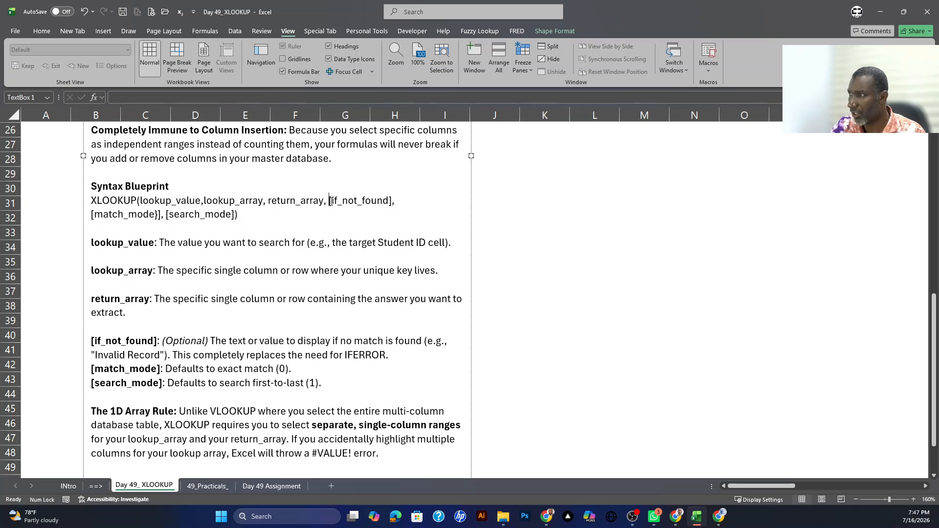
drag(330, 201, 390, 204)
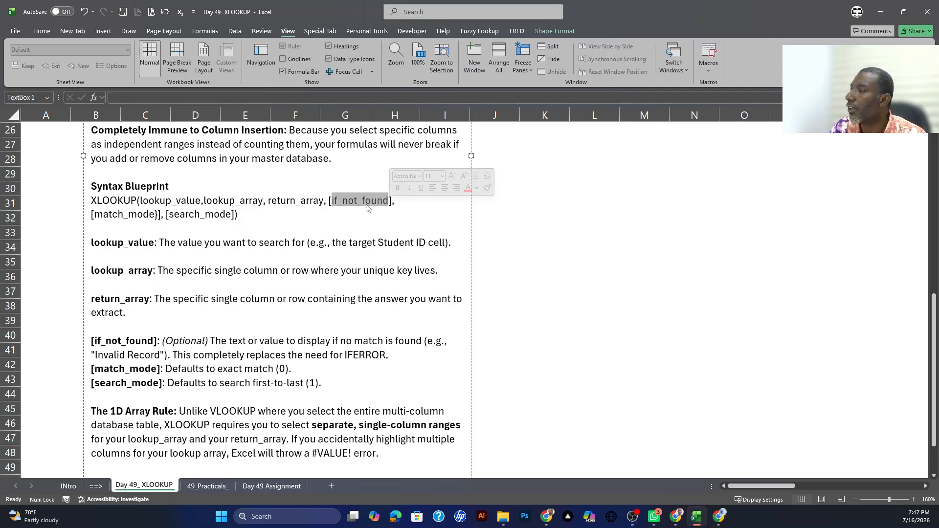
click(393, 201)
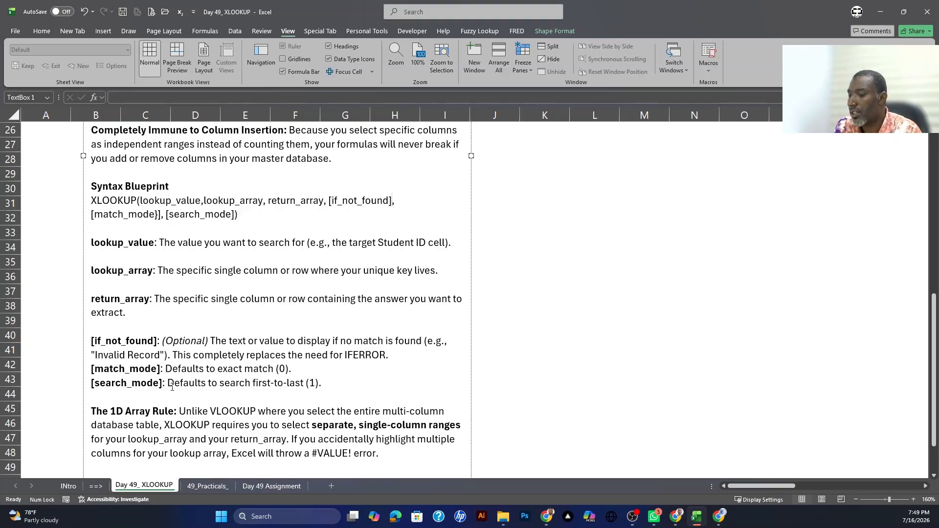
double_click(284, 369)
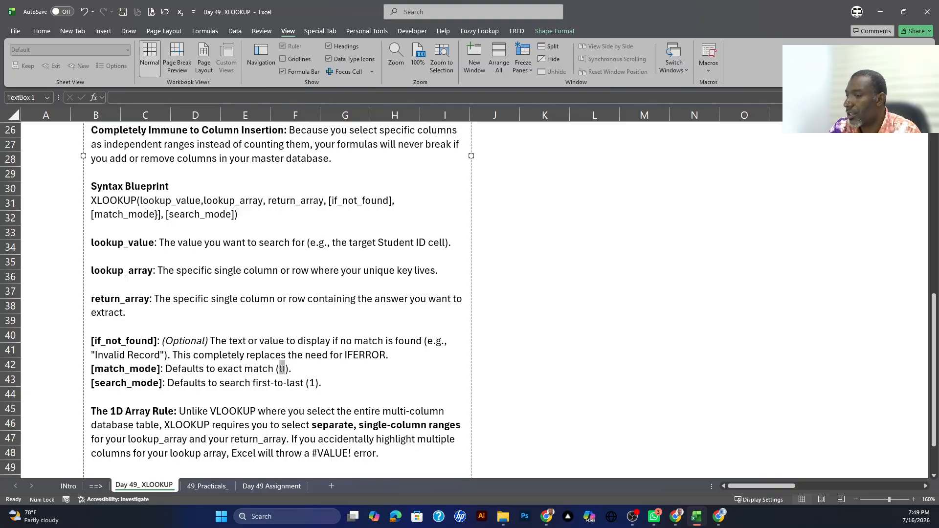
click(168, 382)
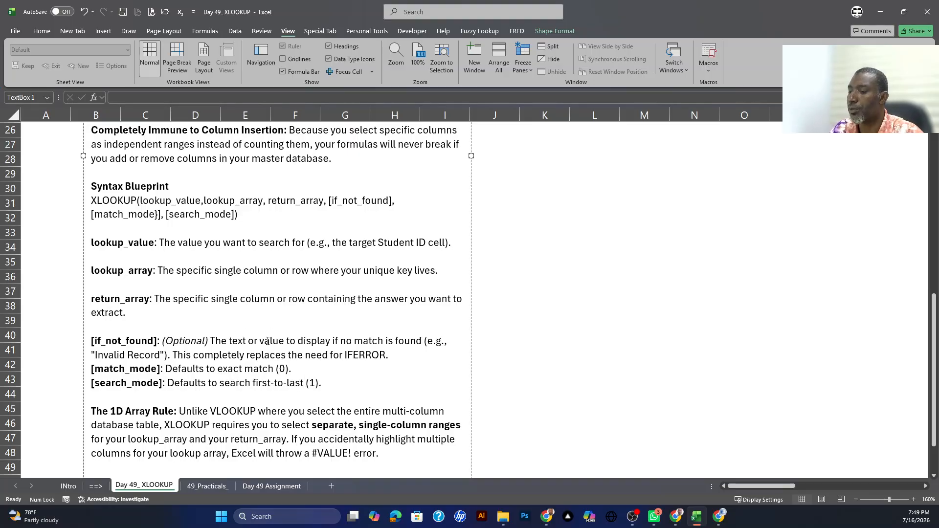
Step: Go to the 49_Practicals_ sheet, look over the student table, and slightly widen spacer column G
click(204, 486)
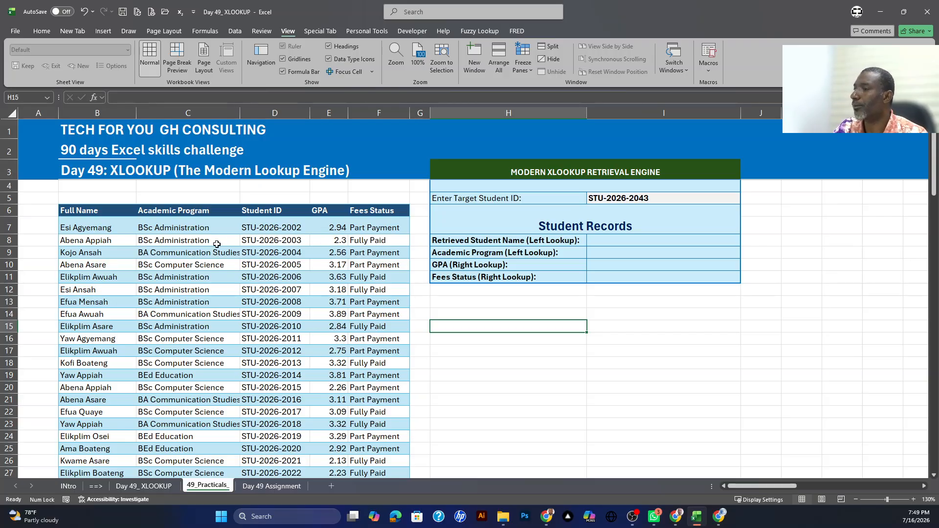
scroll(217, 244, down, 2)
scroll(186, 246, up, 2)
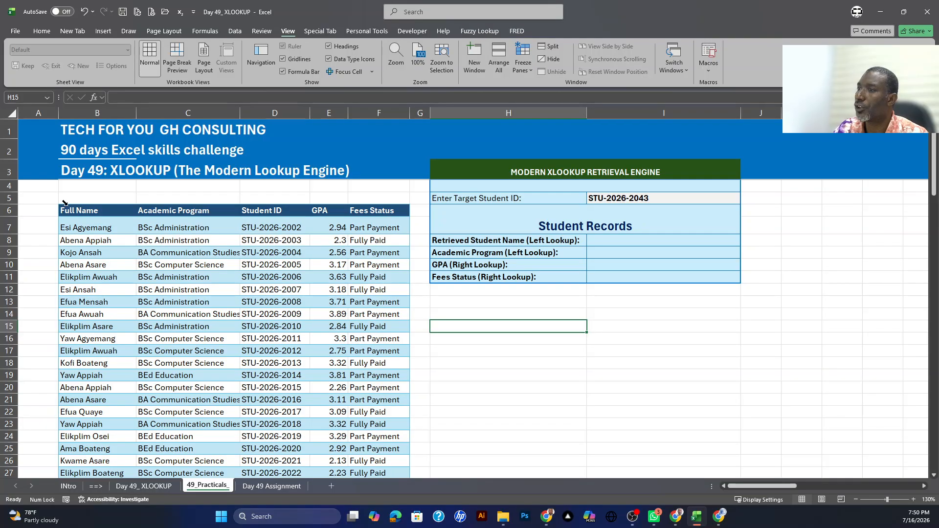
drag(65, 209, 227, 363)
click(288, 312)
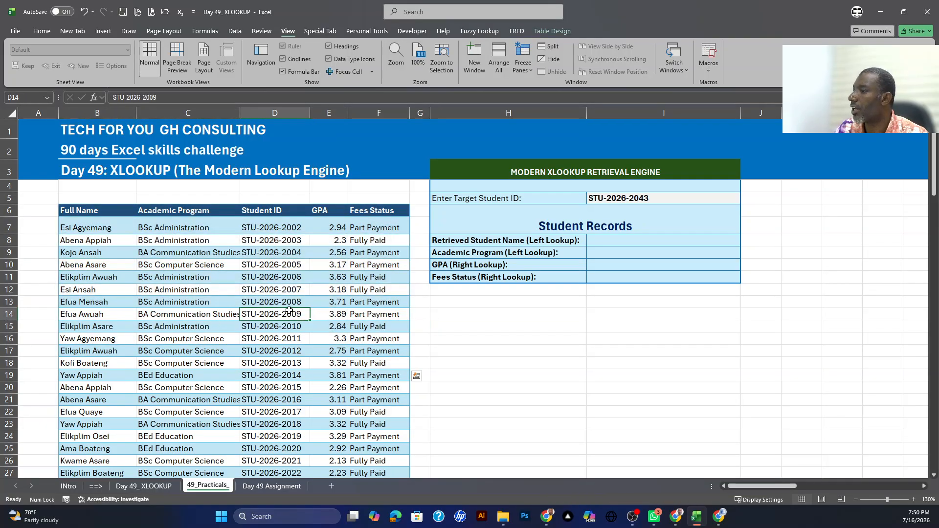
drag(431, 113, 436, 113)
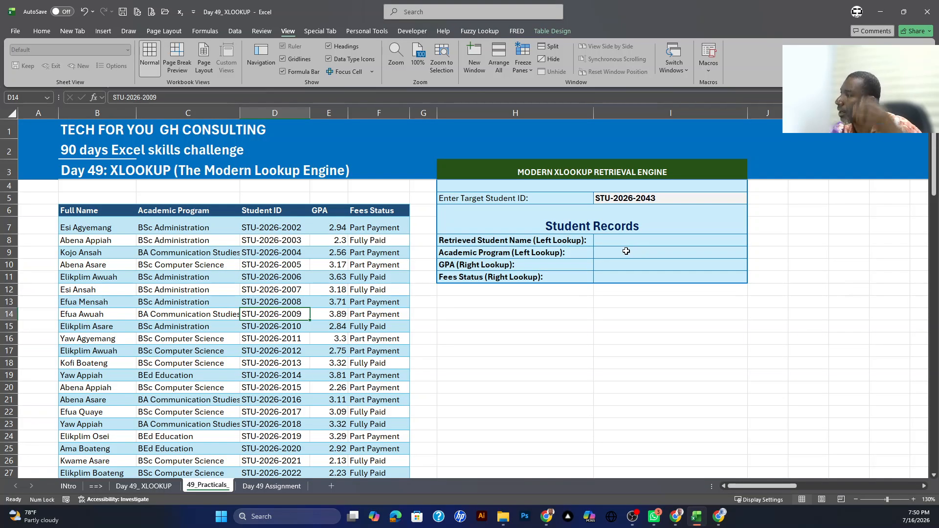
Step: Examine the retrieval engine's lookup fields and target Student ID entry alongside the records in the student table
click(530, 240)
click(518, 254)
click(509, 266)
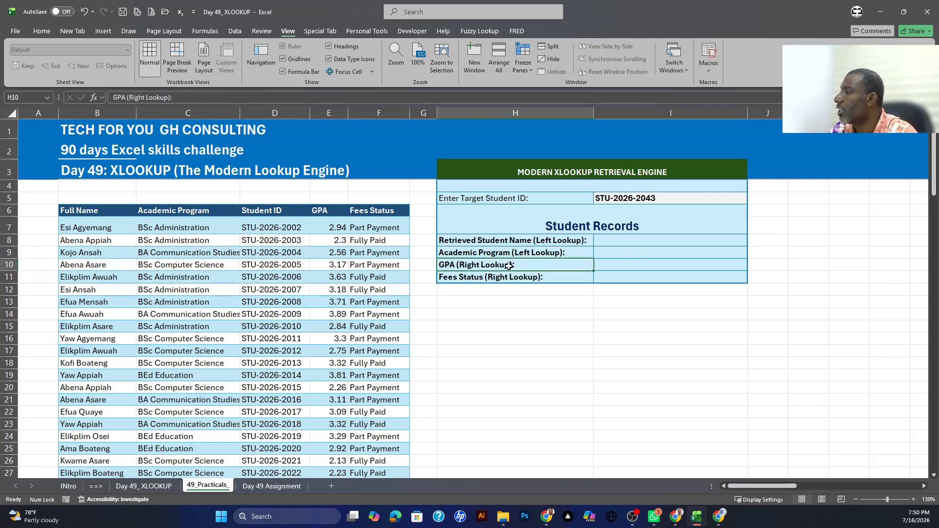
click(500, 277)
click(186, 279)
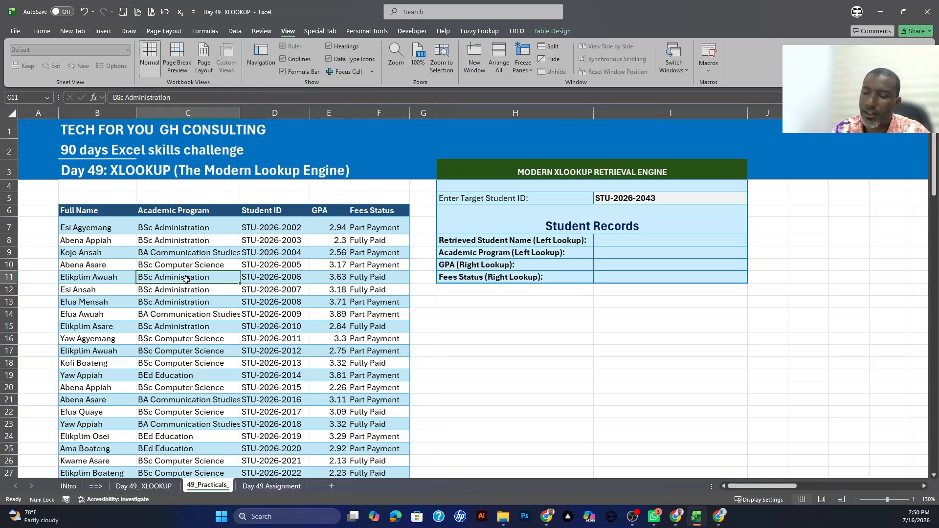
drag(68, 301, 337, 302)
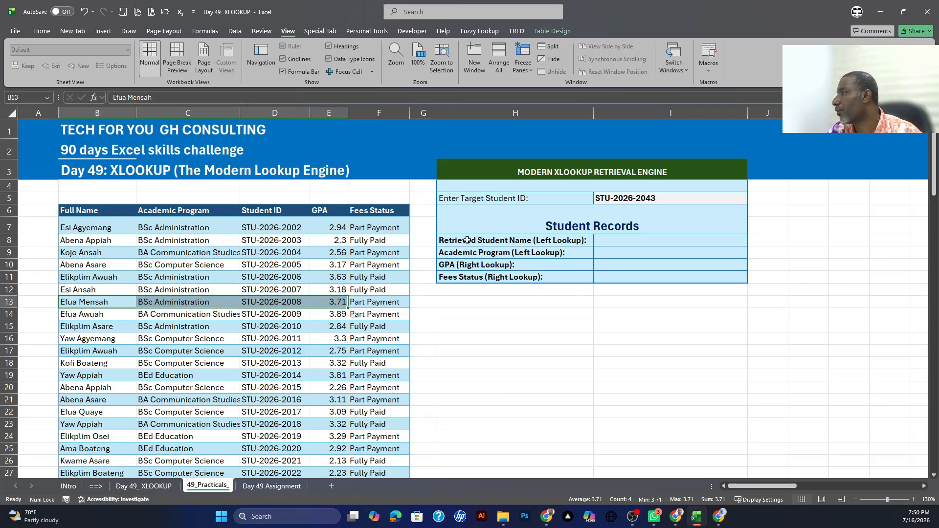
drag(450, 172, 665, 277)
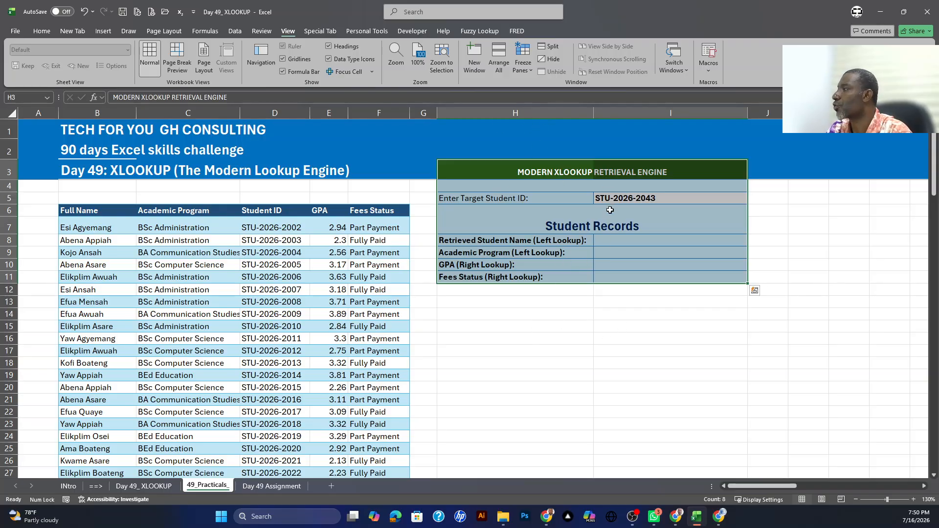
click(462, 197)
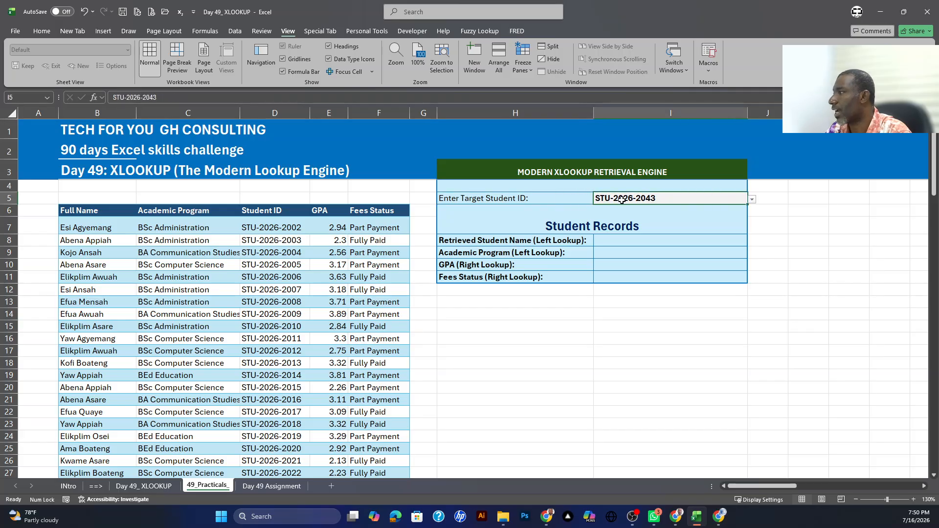
Step: Compare the Full Name, Academic Program and GPA columns with the Student ID column for the left and right lookups
click(451, 241)
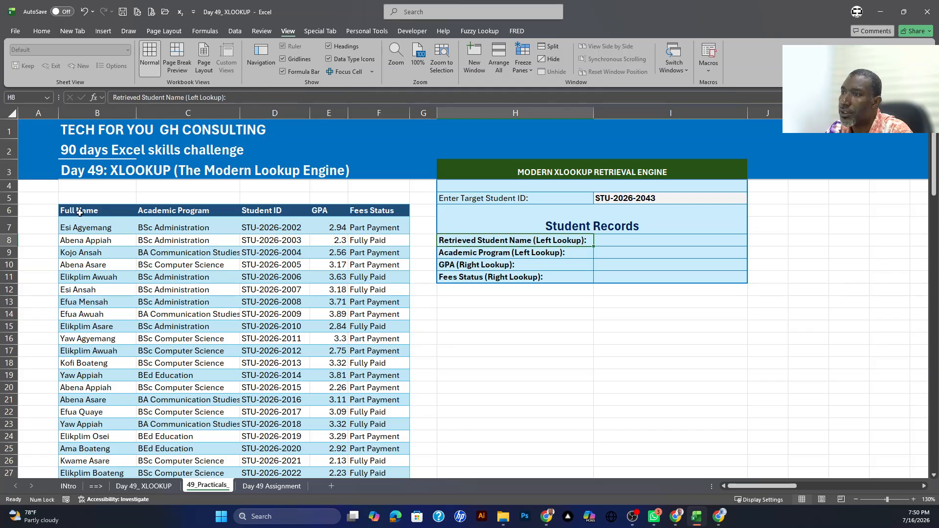
drag(81, 210, 80, 302)
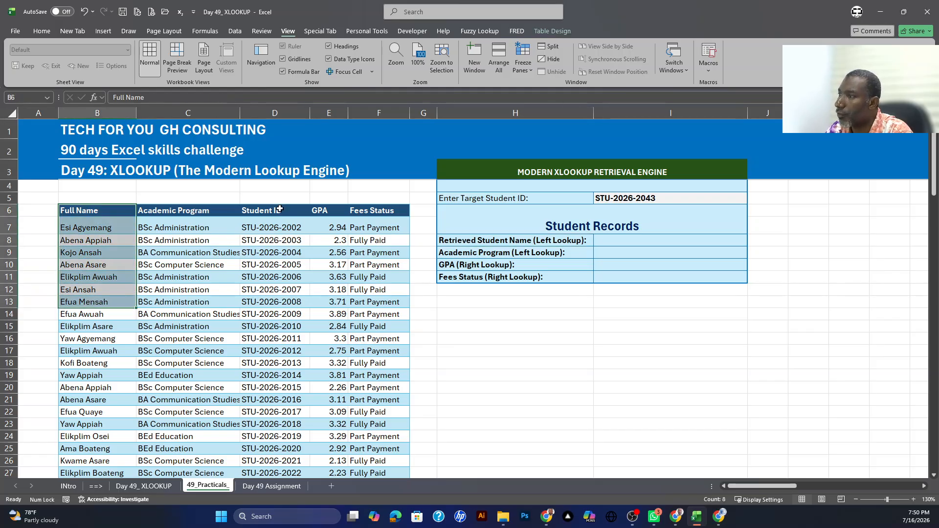
drag(281, 210, 282, 266)
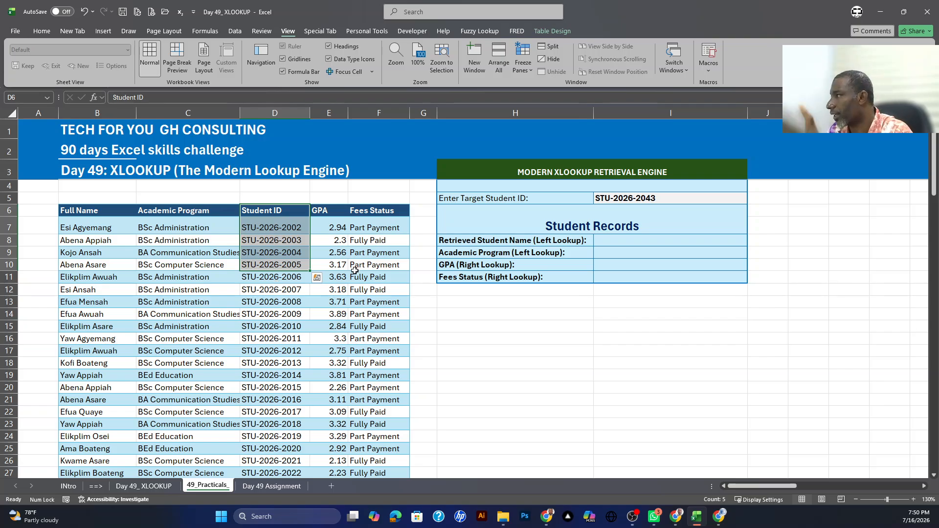
click(501, 255)
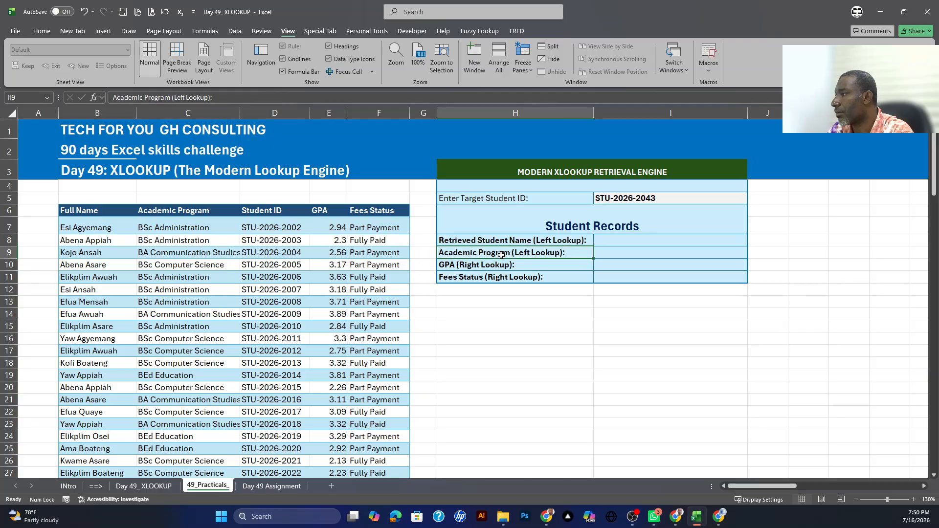
click(606, 254)
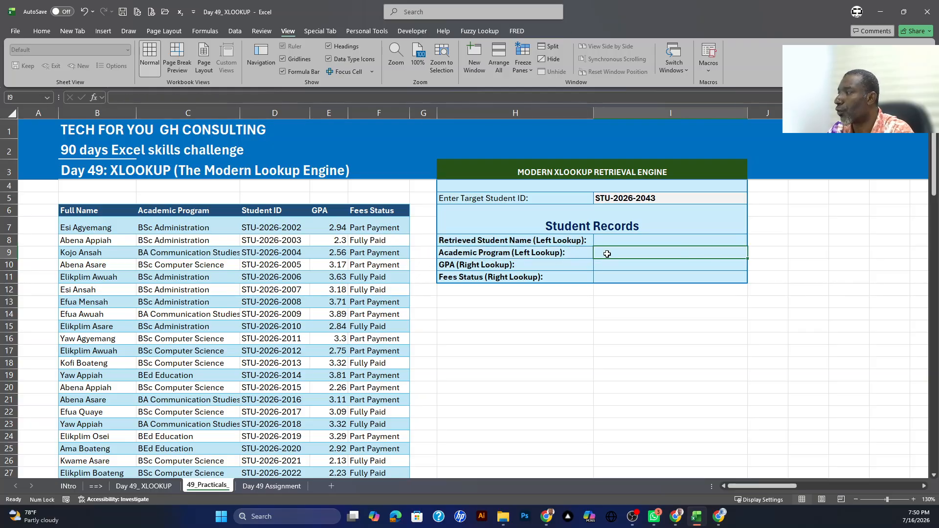
click(197, 241)
drag(170, 212, 175, 350)
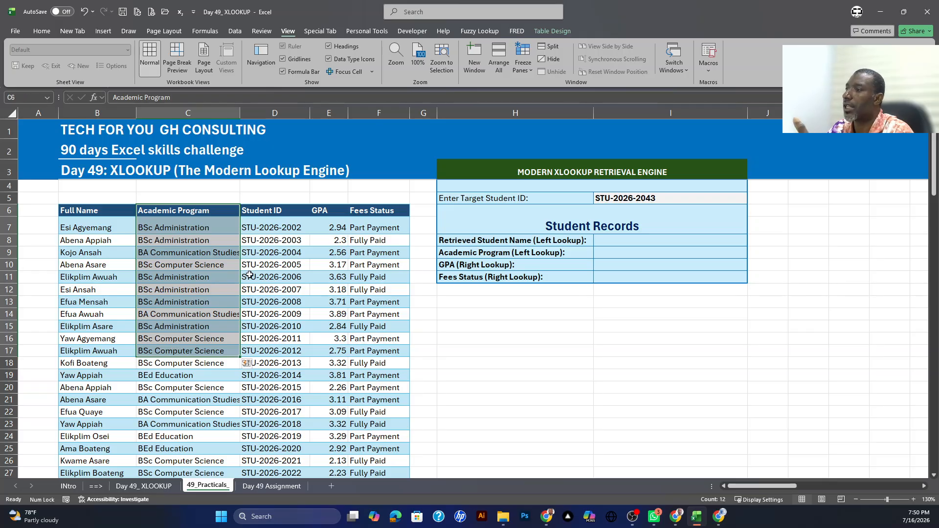
drag(264, 212, 267, 270)
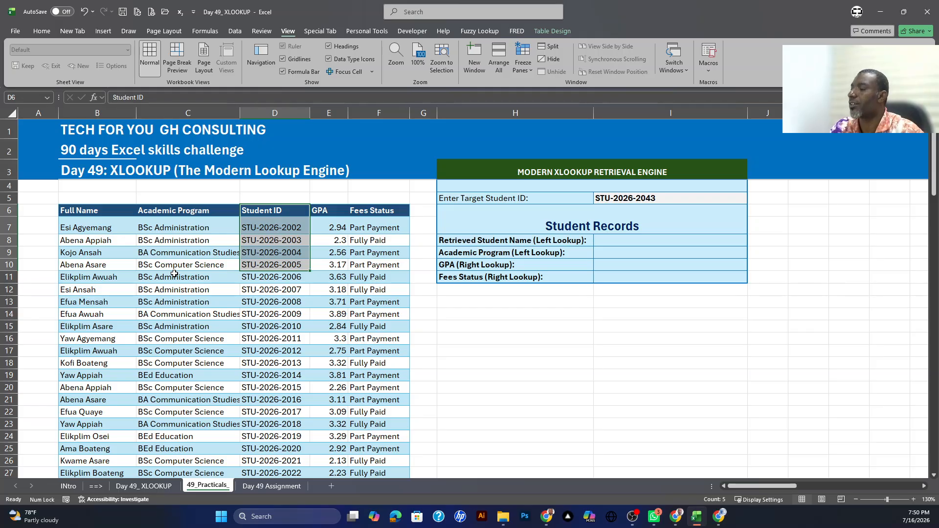
click(490, 268)
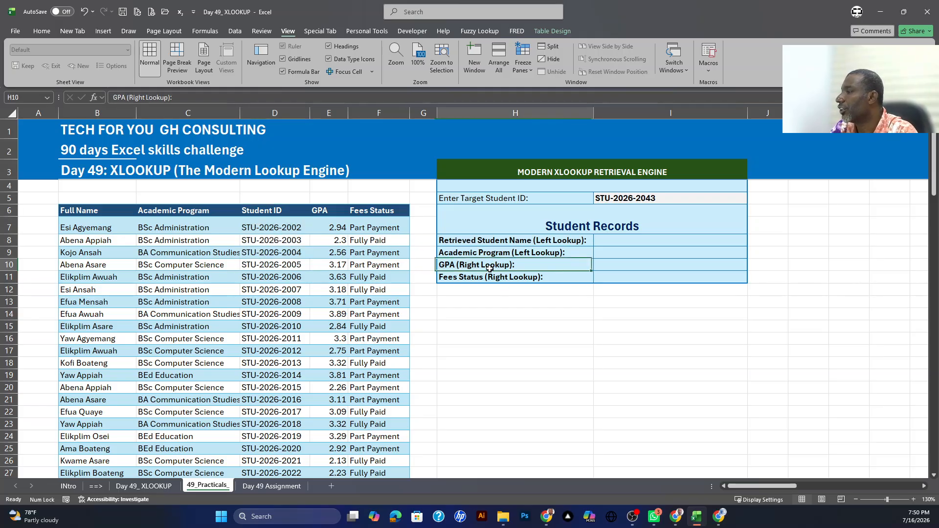
drag(317, 212, 315, 266)
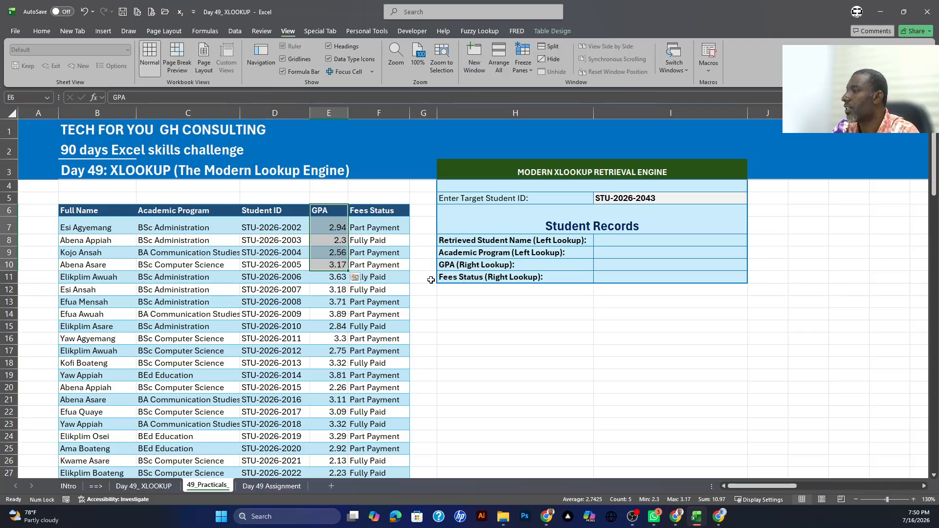
click(467, 281)
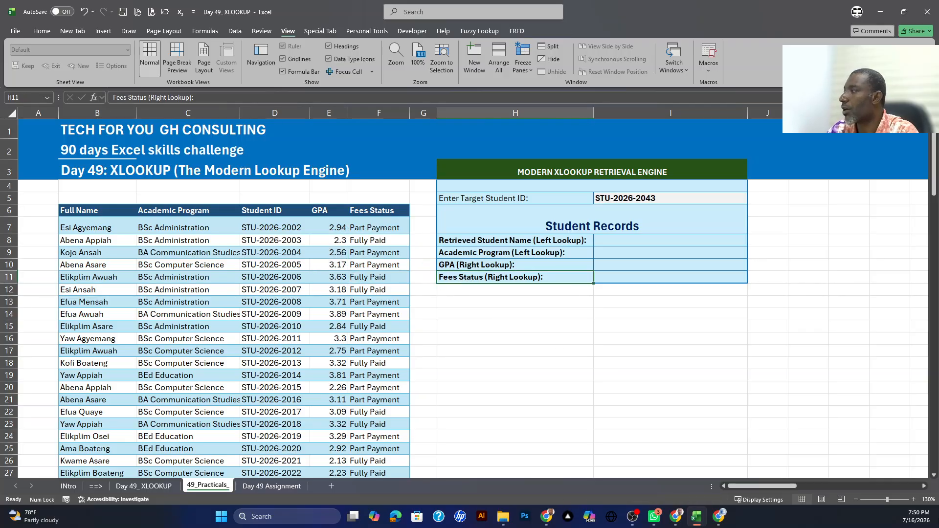
Step: Start an XLOOKUP in I8 that searches Table6[Student ID] for the target ID in I5 and returns Table6[Full Name]
click(499, 243)
click(605, 244)
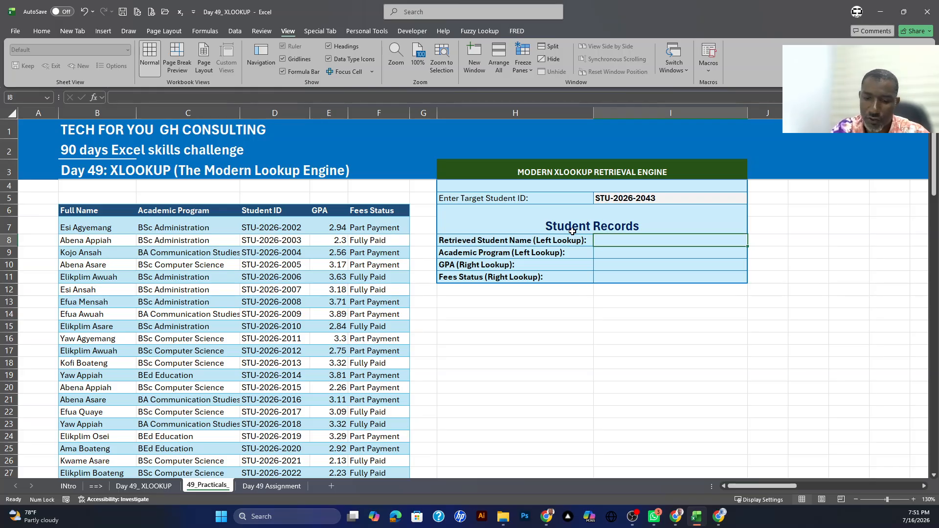
text(=)
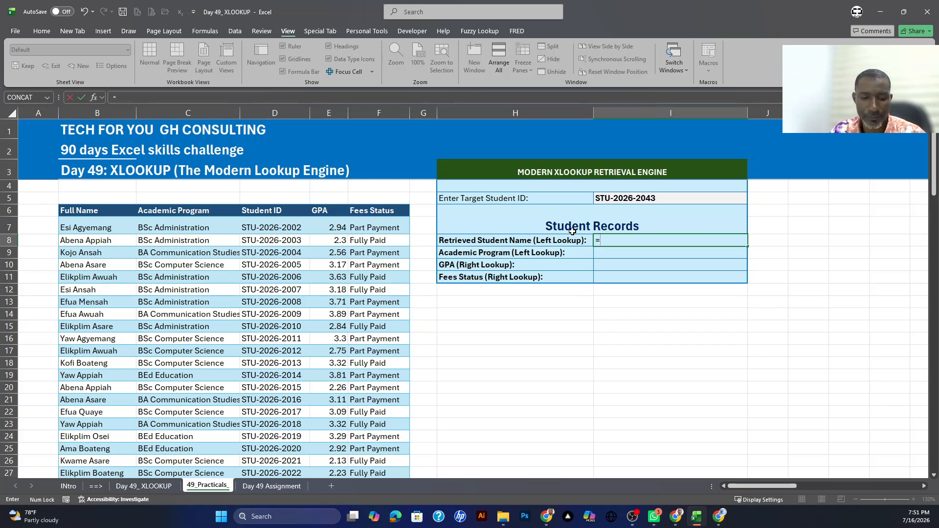
text(xl)
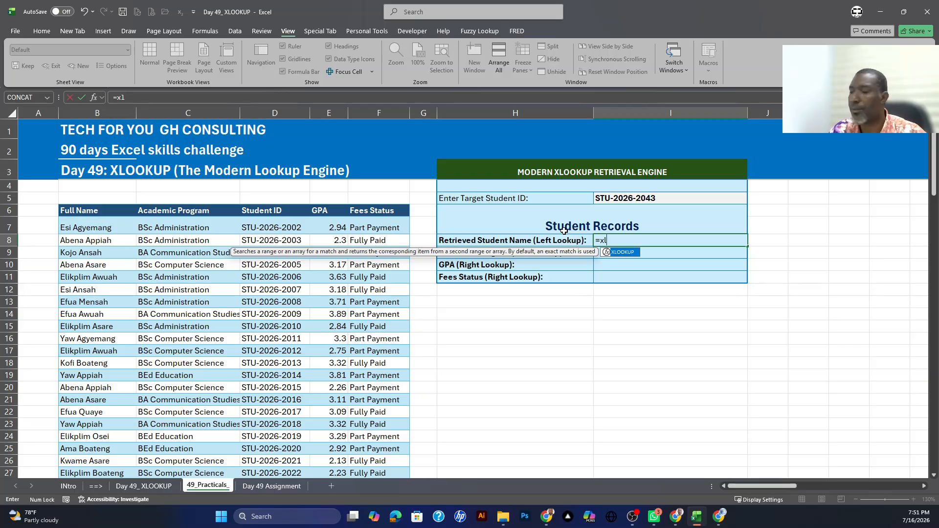
double_click(622, 254)
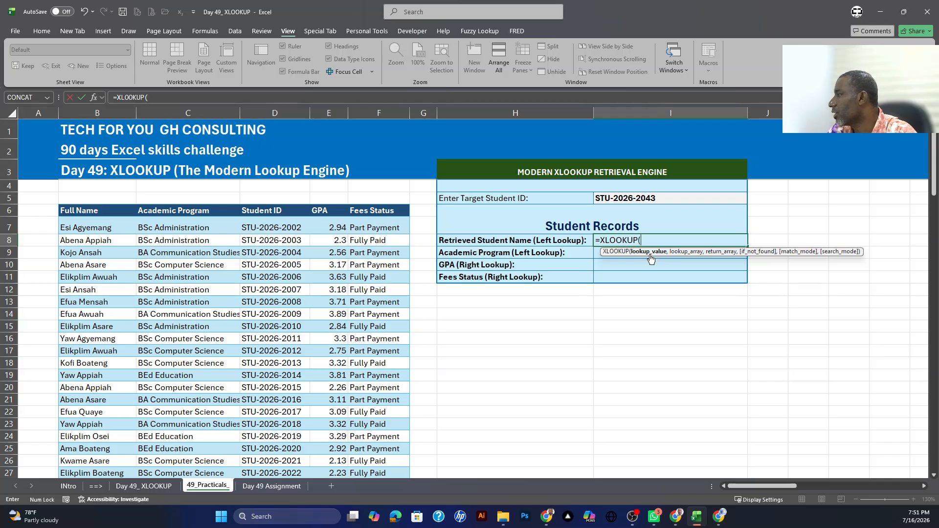
click(630, 197)
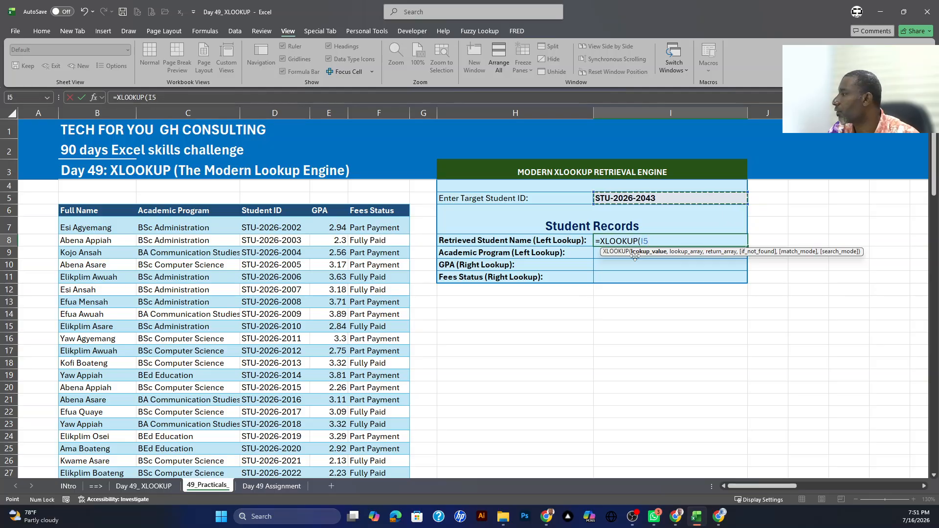
text(,)
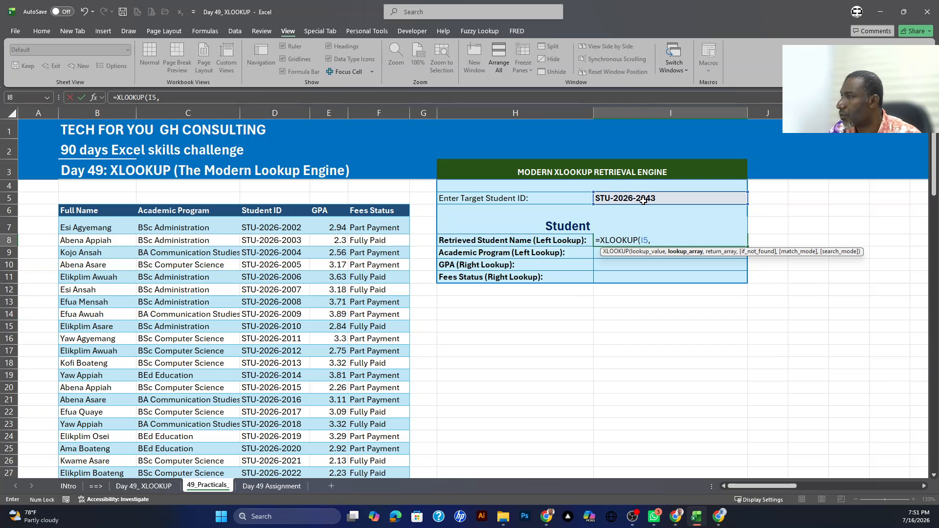
click(279, 205)
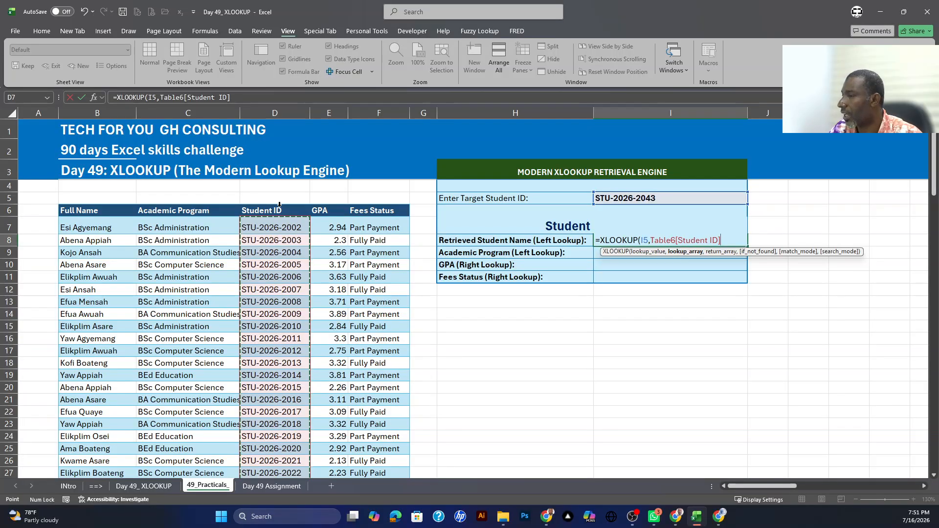
text(,)
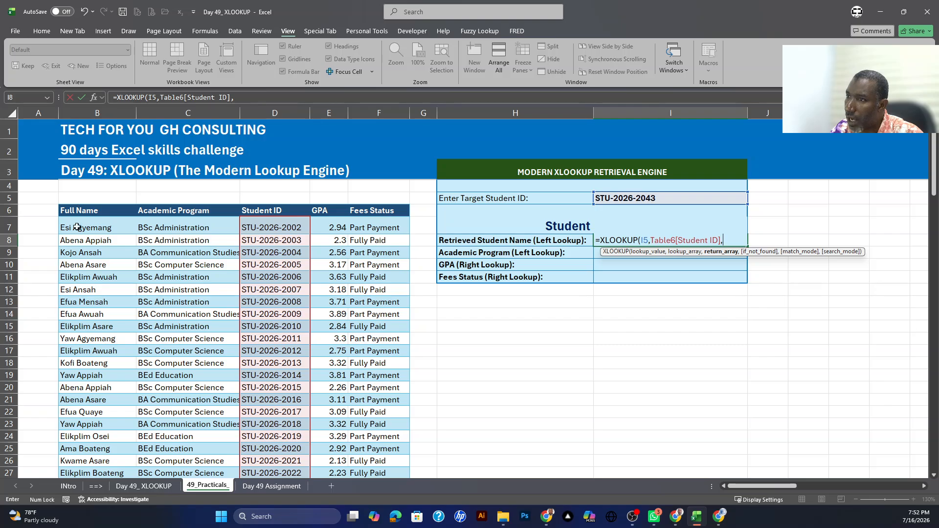
click(107, 204)
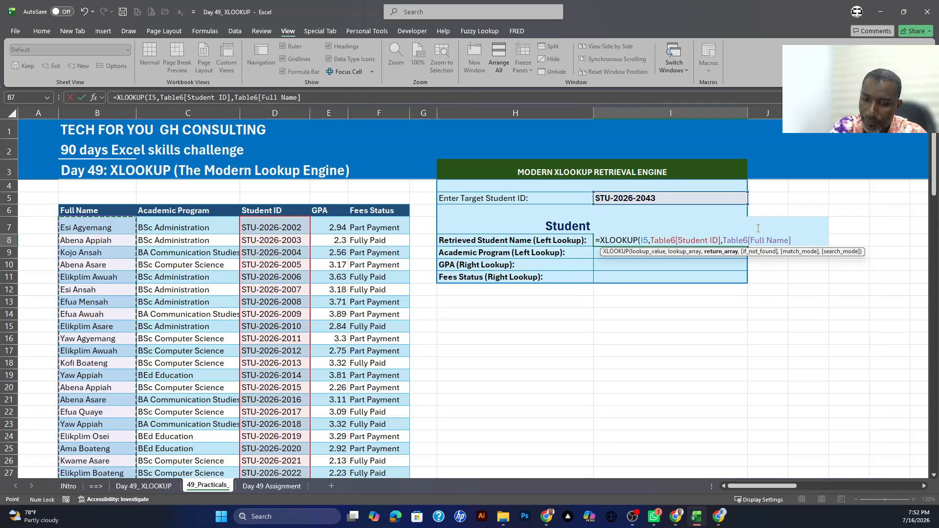
text())
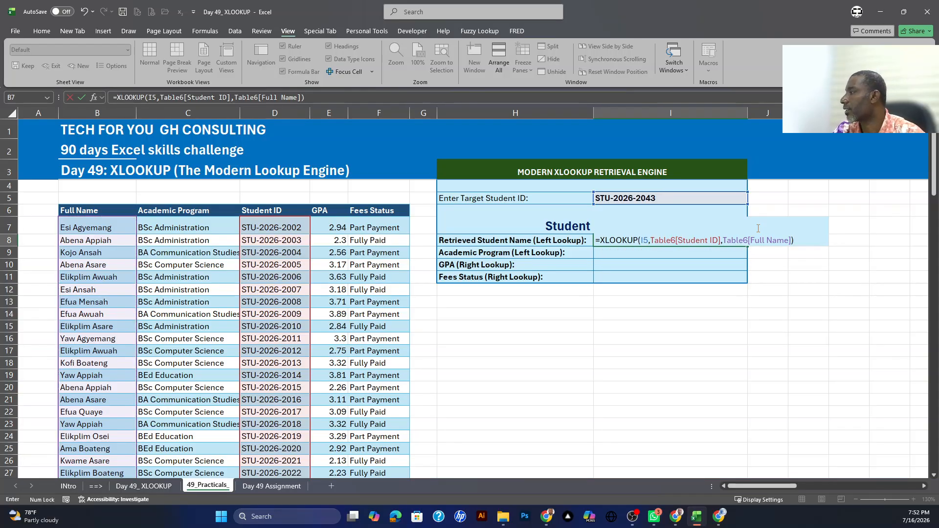
key(BackSpace)
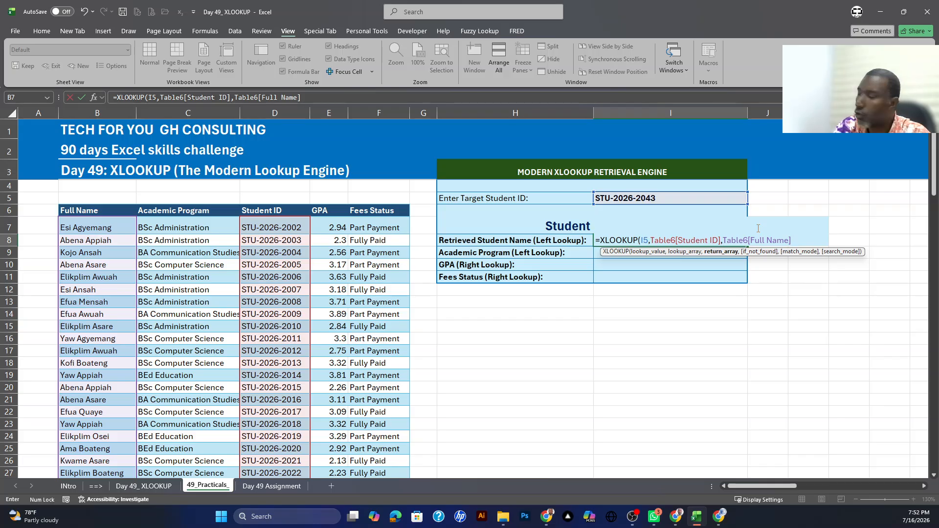
Step: Complete the name lookup with "NO Records Found" as the if_not_found text and match mode 0 for an exact match
text(,)
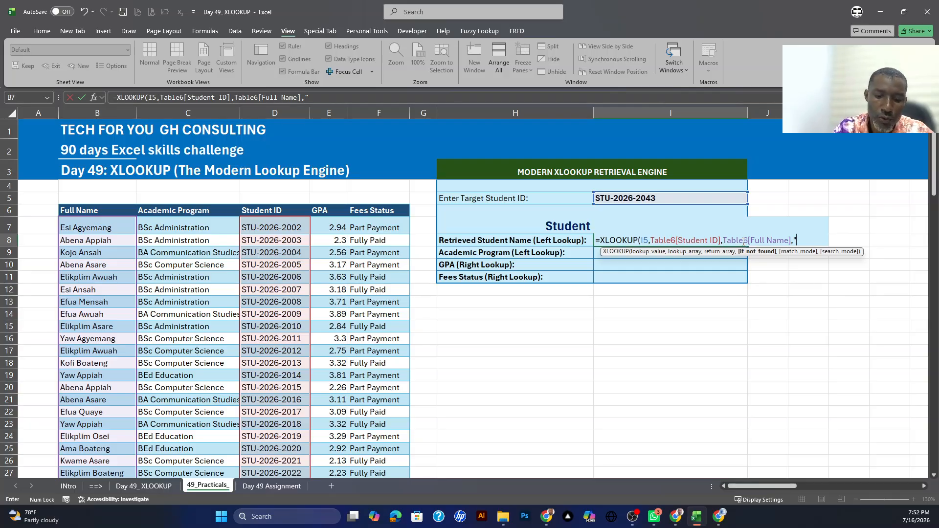
text(NO R)
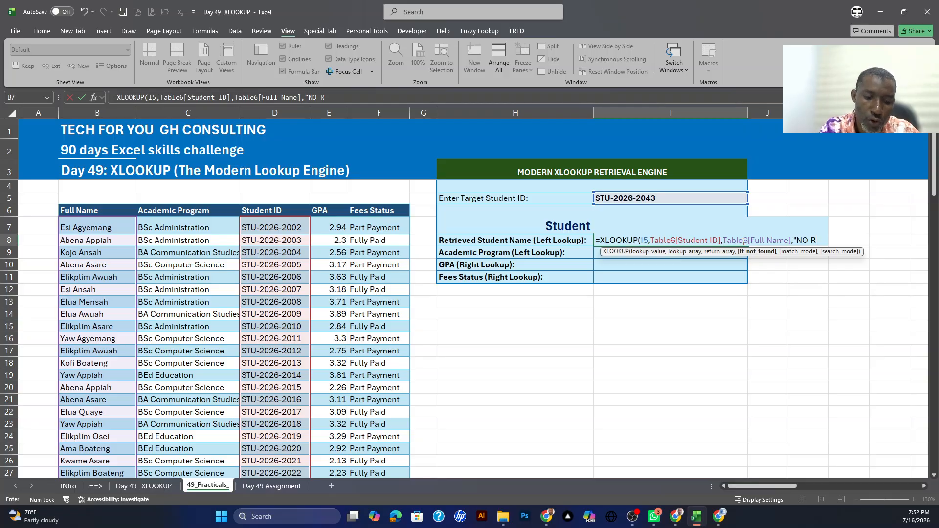
text(ecords)
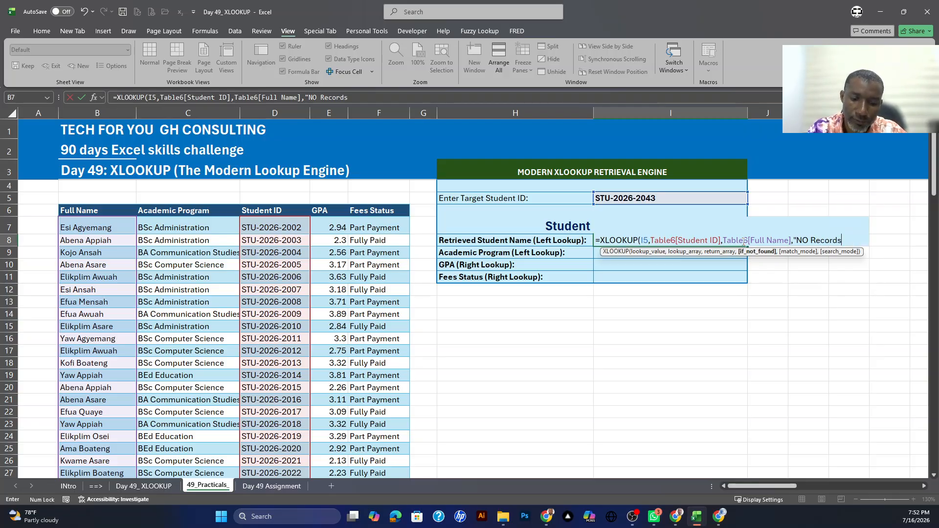
text( FOund)
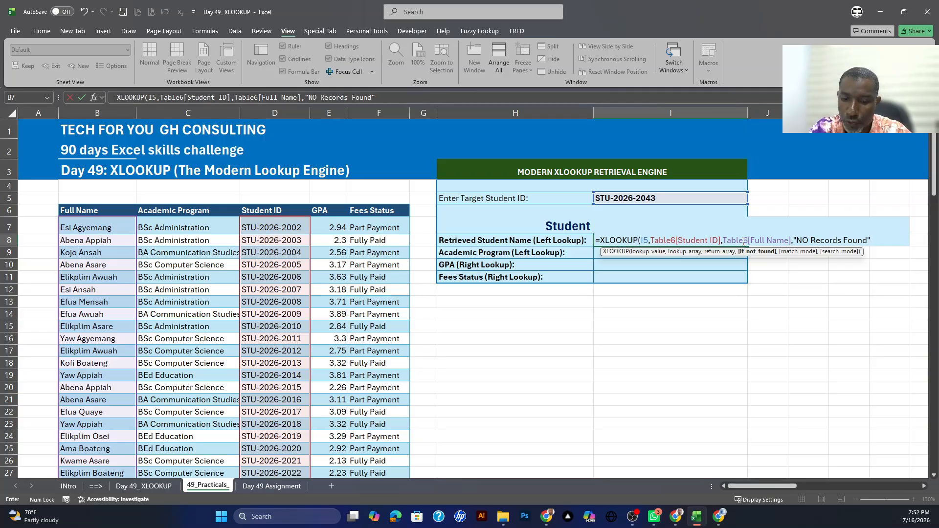
text())
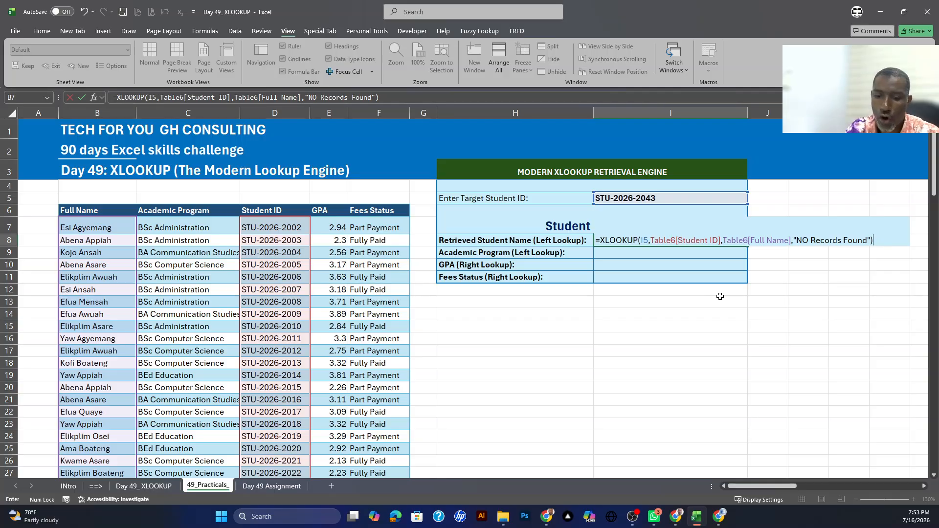
key(BackSpace)
text(,)
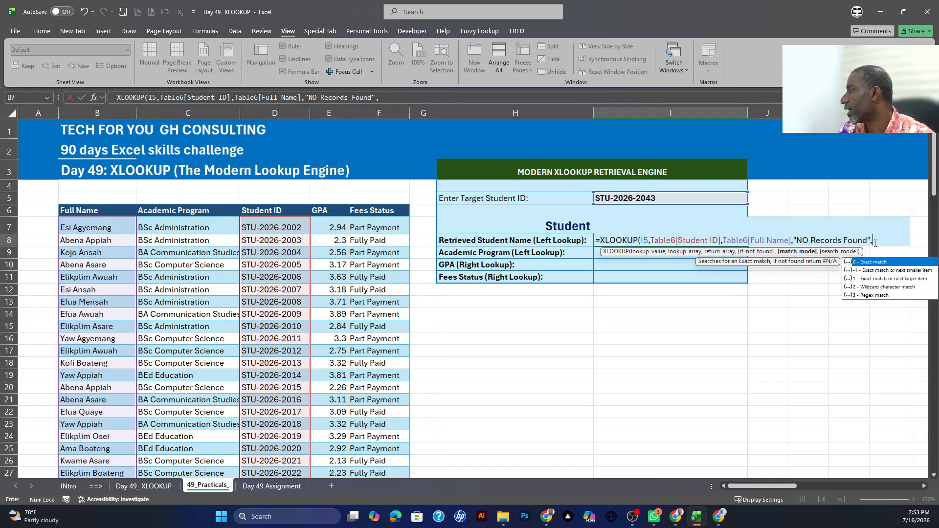
text(0)
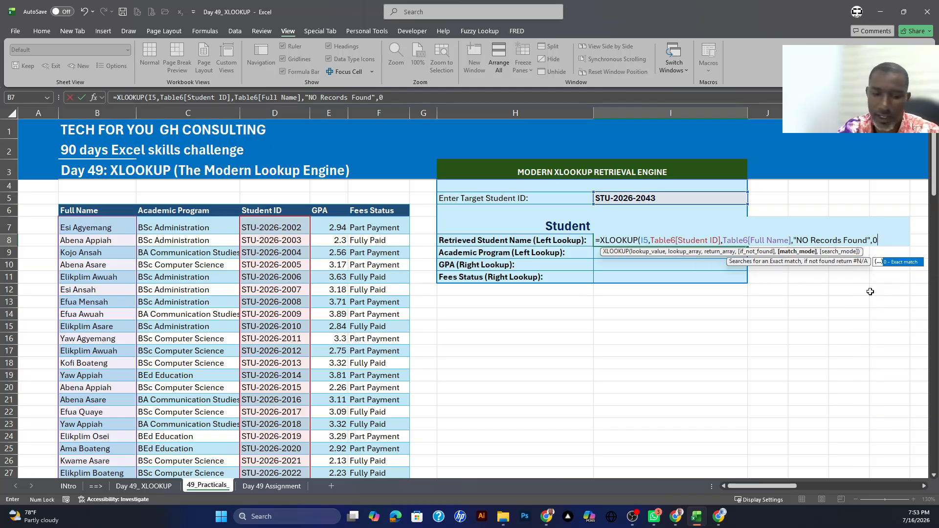
text())
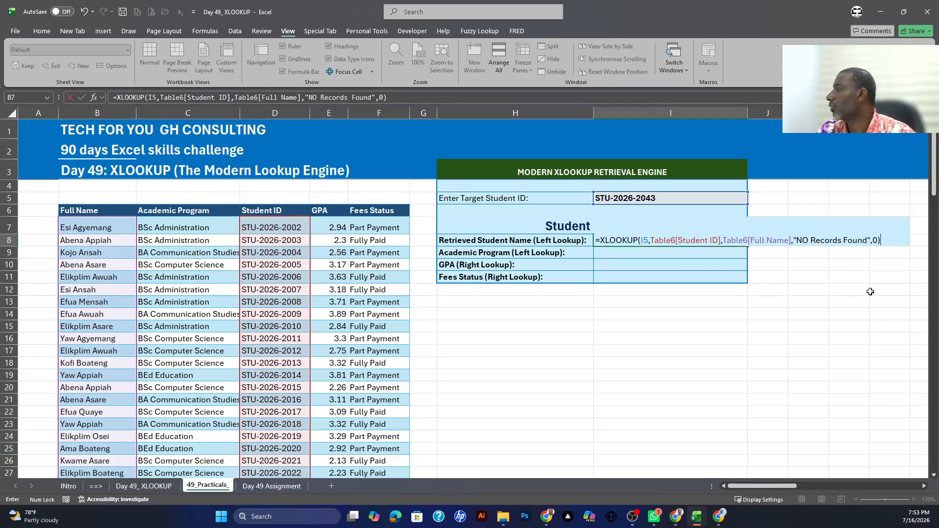
key(Return)
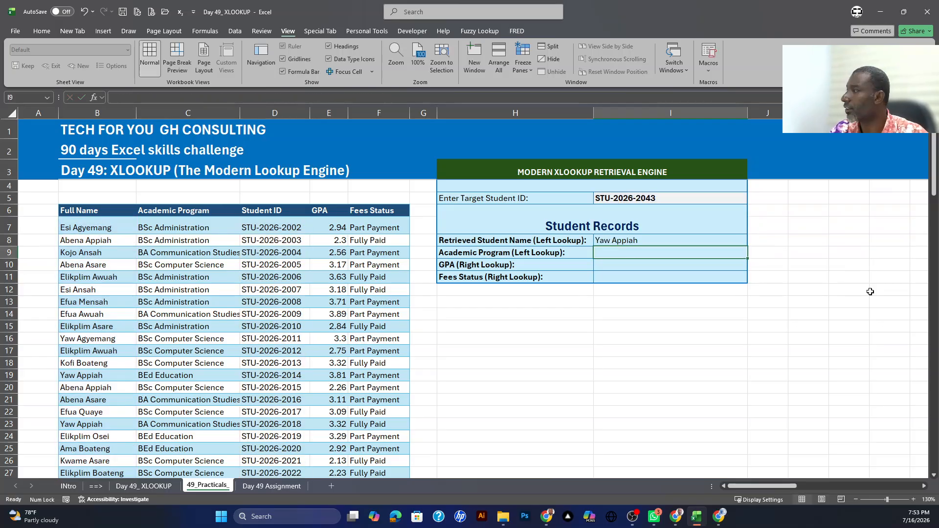
Step: Test the name lookup by choosing the preceding Student ID from the list in I5
click(628, 239)
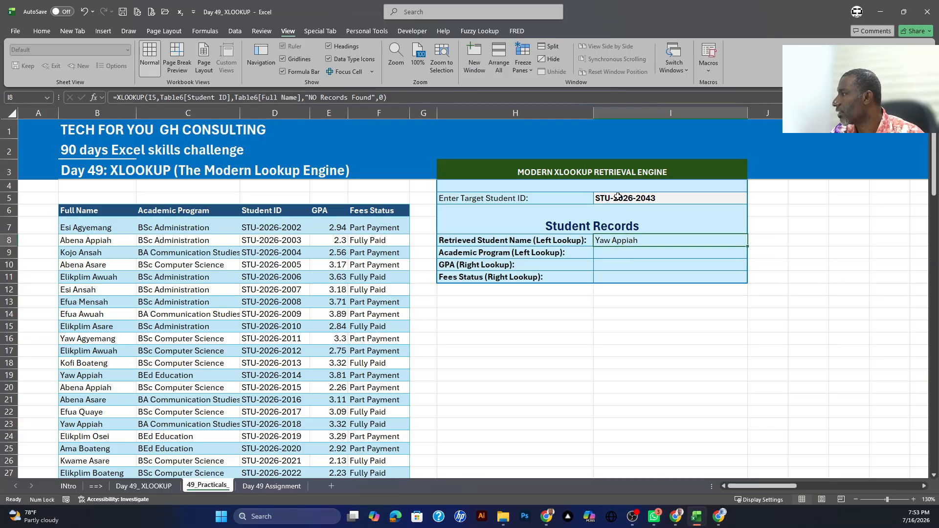
click(618, 196)
click(607, 238)
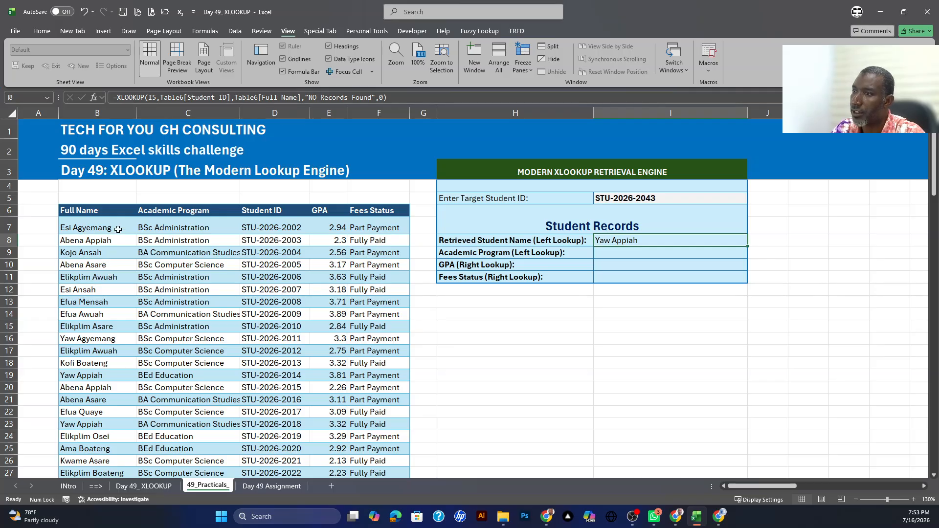
click(708, 199)
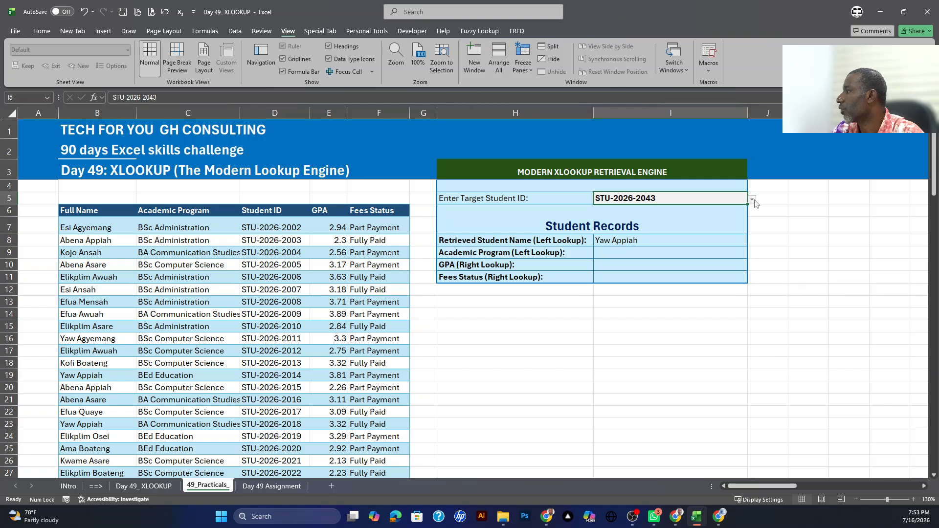
click(754, 200)
click(622, 289)
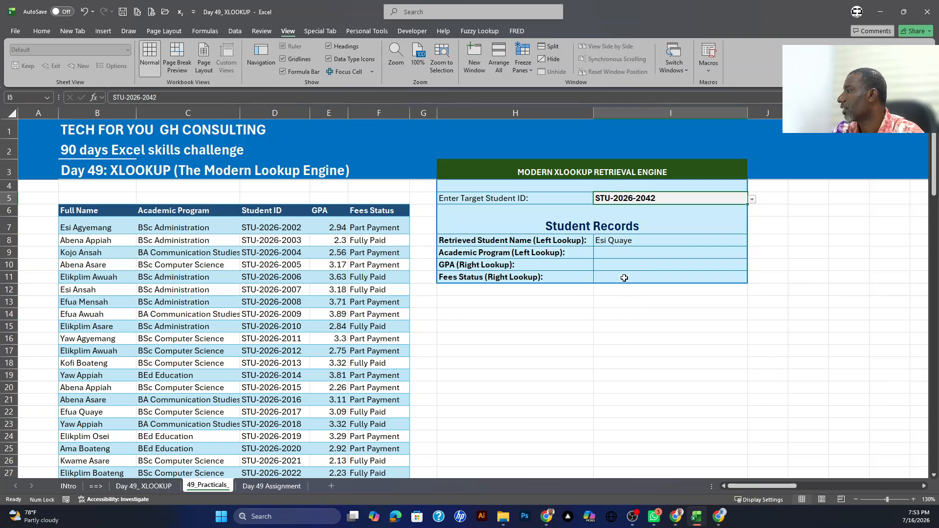
key(Down)
key(Down)
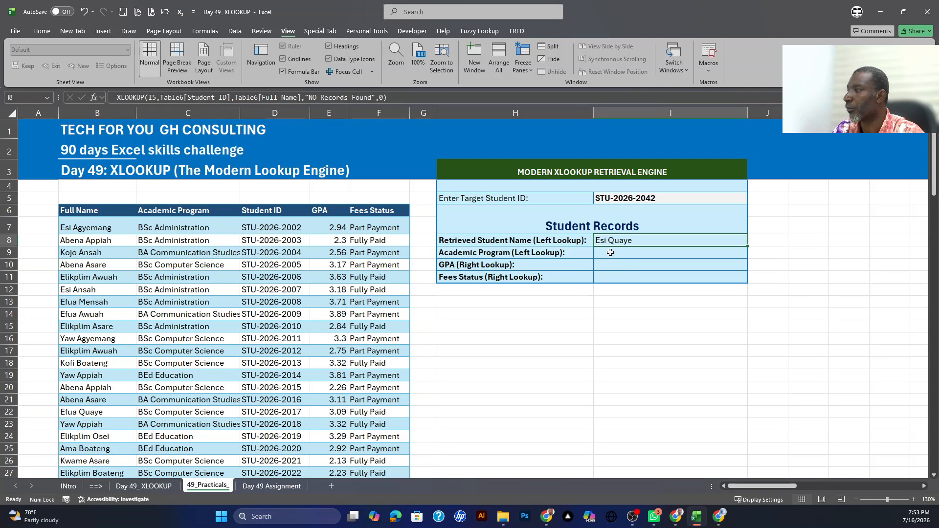
Step: Enter an XLOOKUP in I9 that finds the I5 ID in Table6[Student ID] and returns Table6[Academic Program]
click(611, 252)
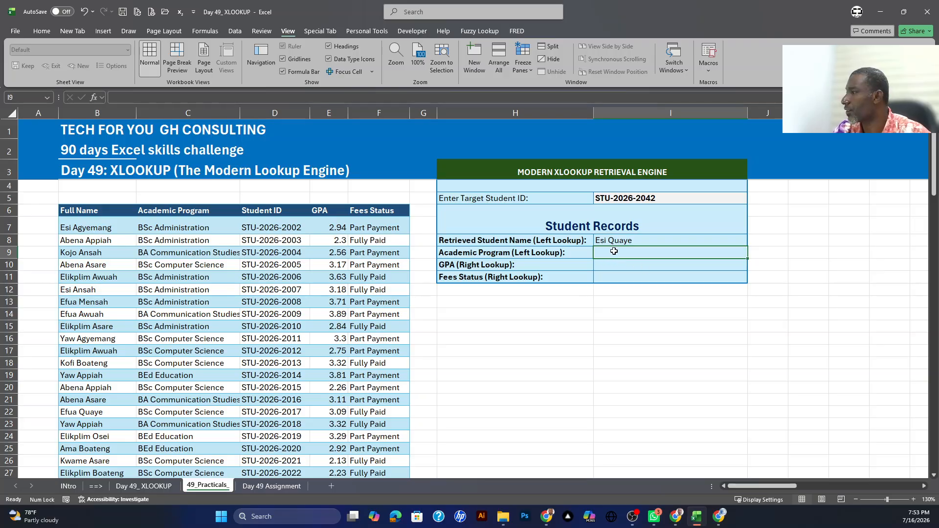
text(=x)
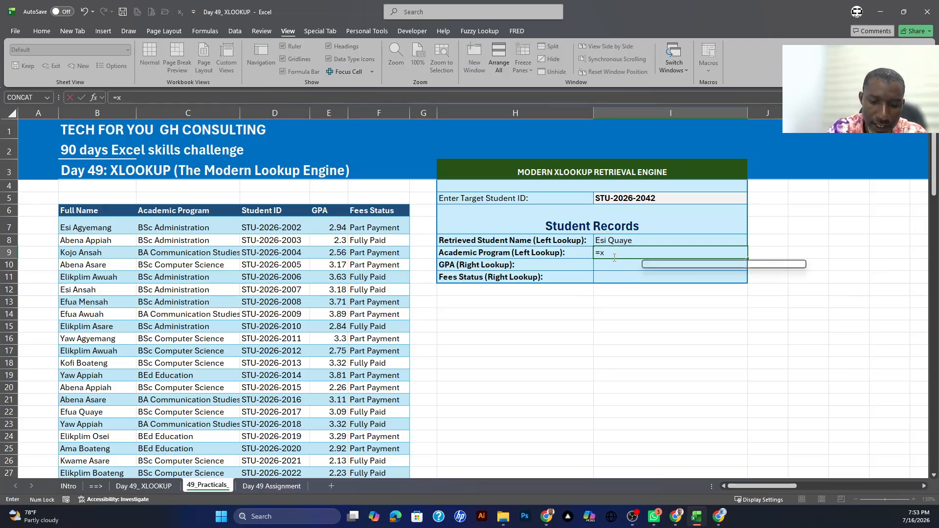
text(l)
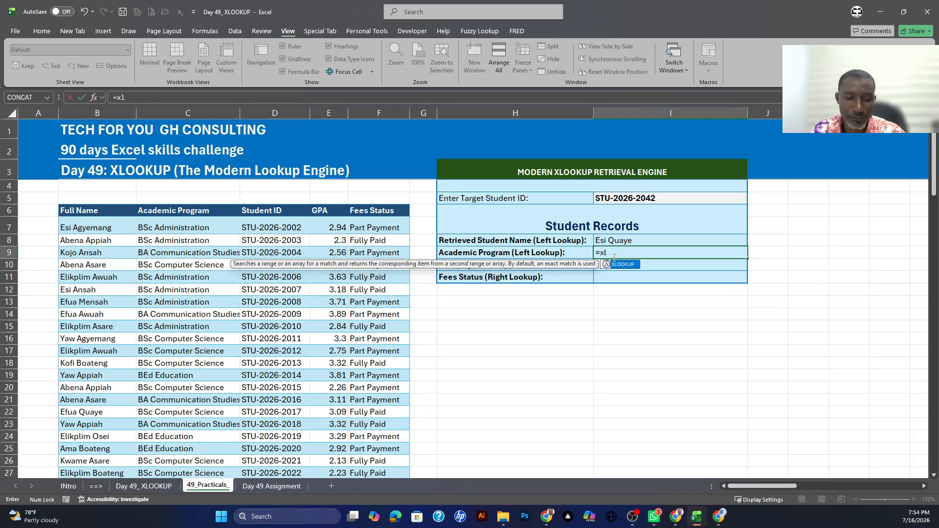
key(Tab)
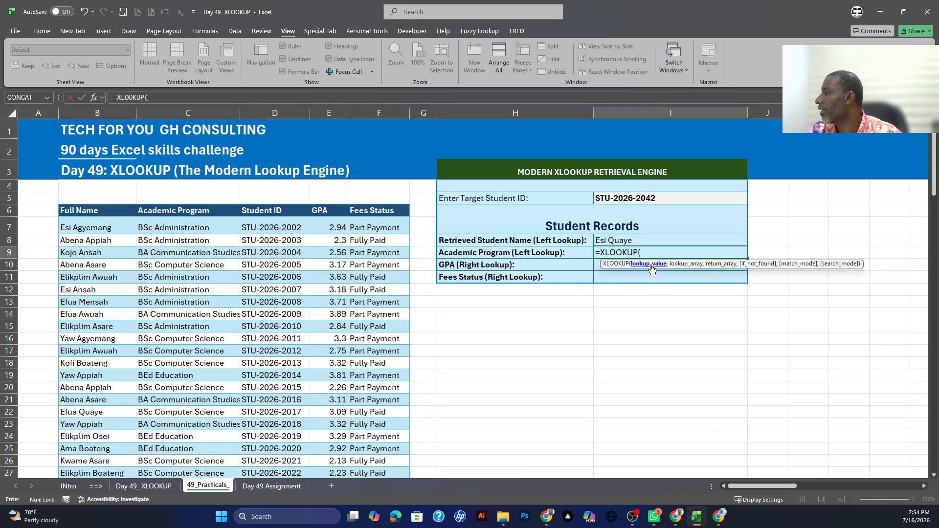
click(632, 197)
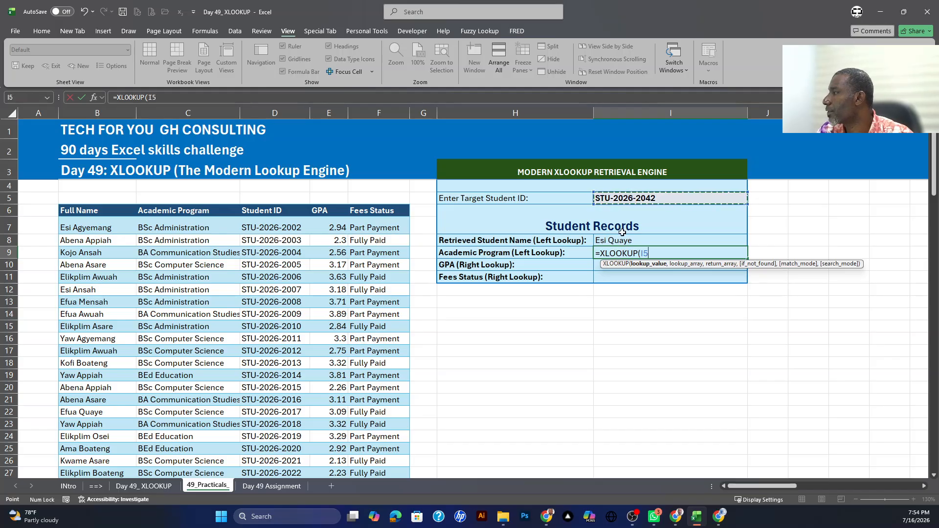
text(,)
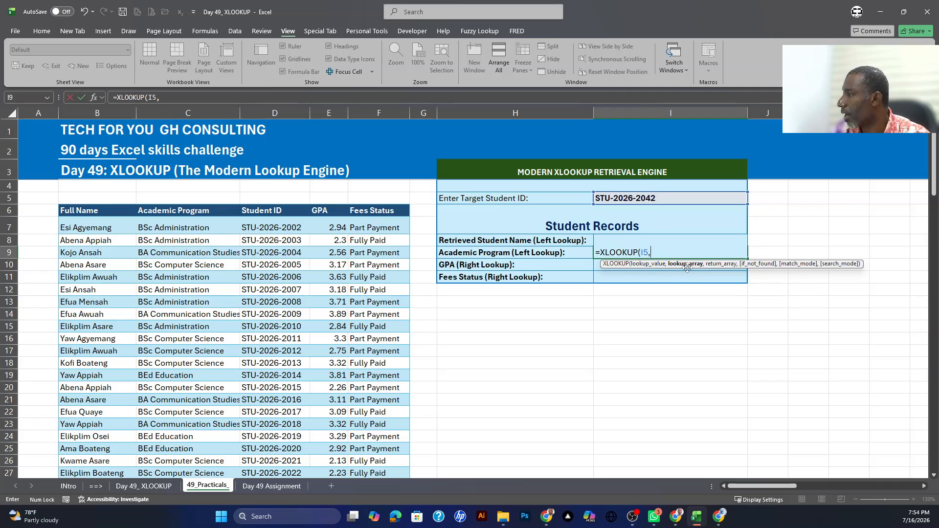
click(277, 206)
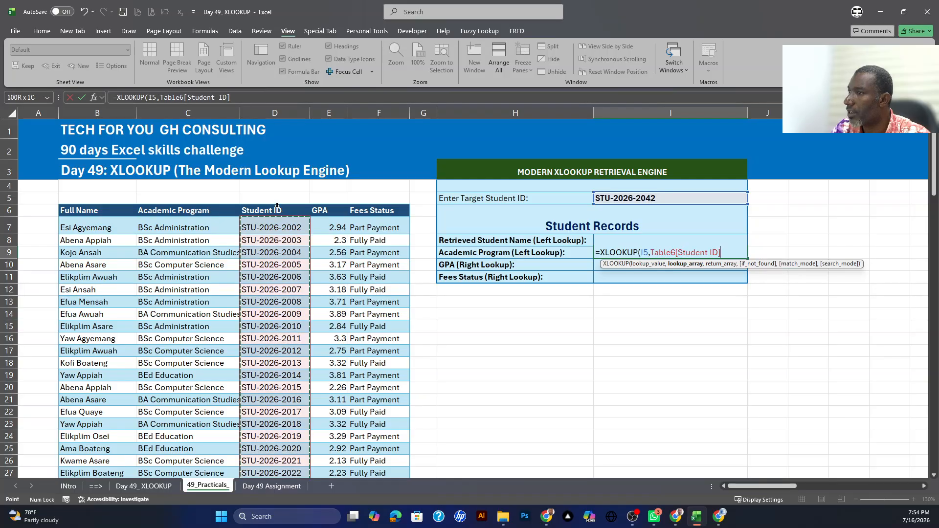
text(,)
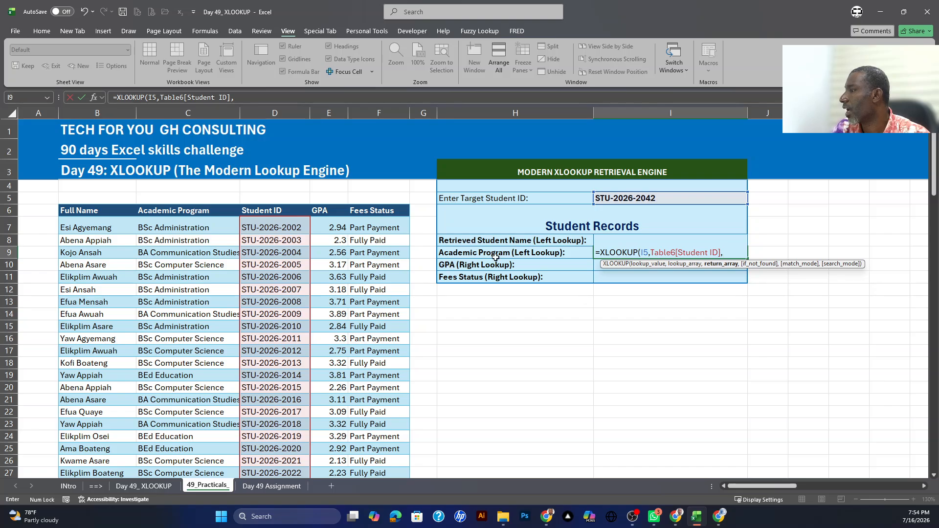
click(171, 203)
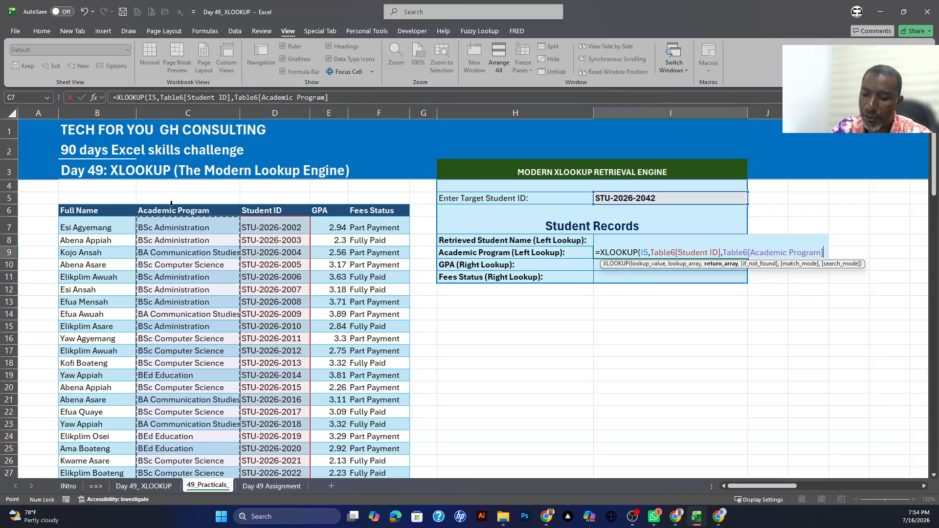
key(Return)
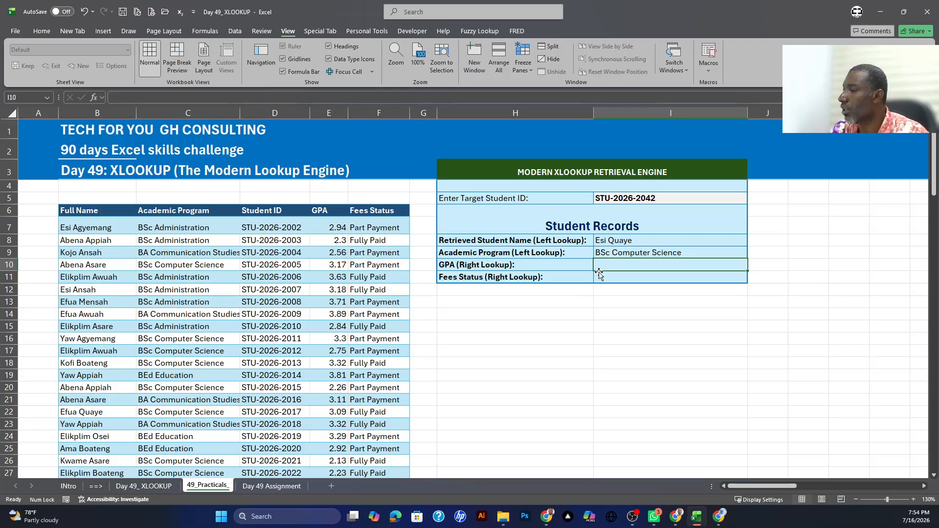
Step: Copy the academic program formula's text from I9 into I10, keeping its reference to I5
click(632, 252)
key(F2)
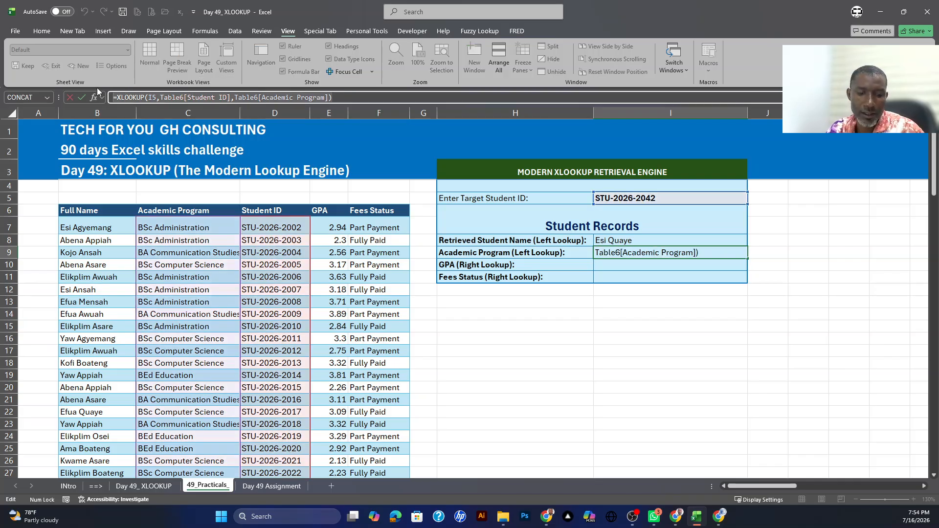
click(81, 98)
click(632, 267)
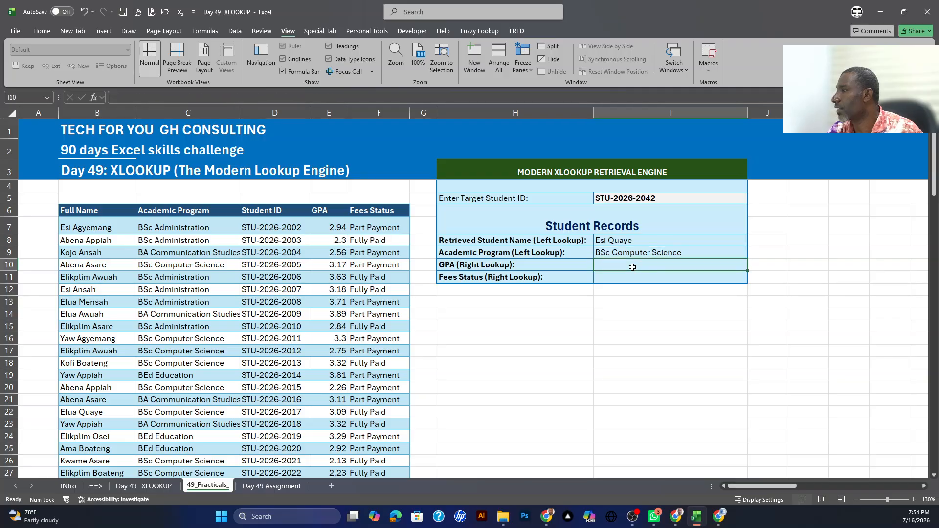
key(ctrl+v)
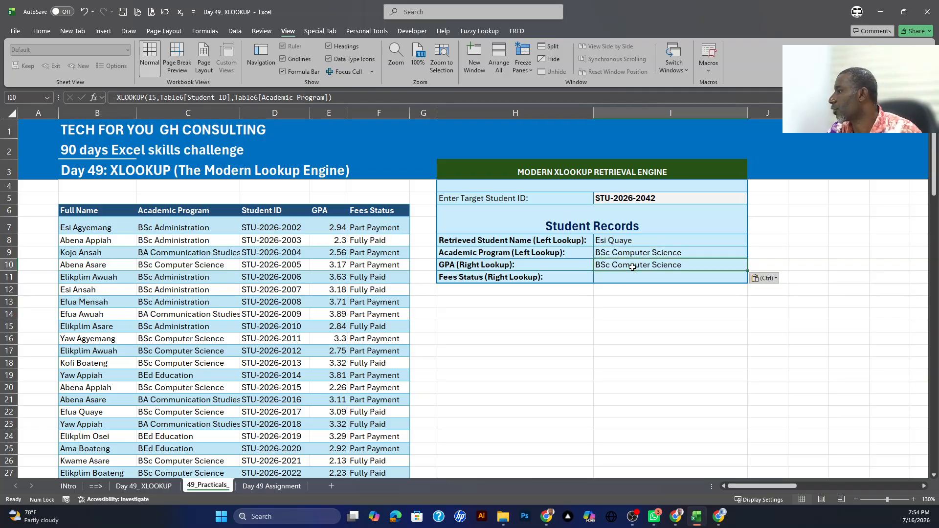
Step: Replace the return array of the XLOOKUP in I10 with Table6[GPA]
double_click(659, 267)
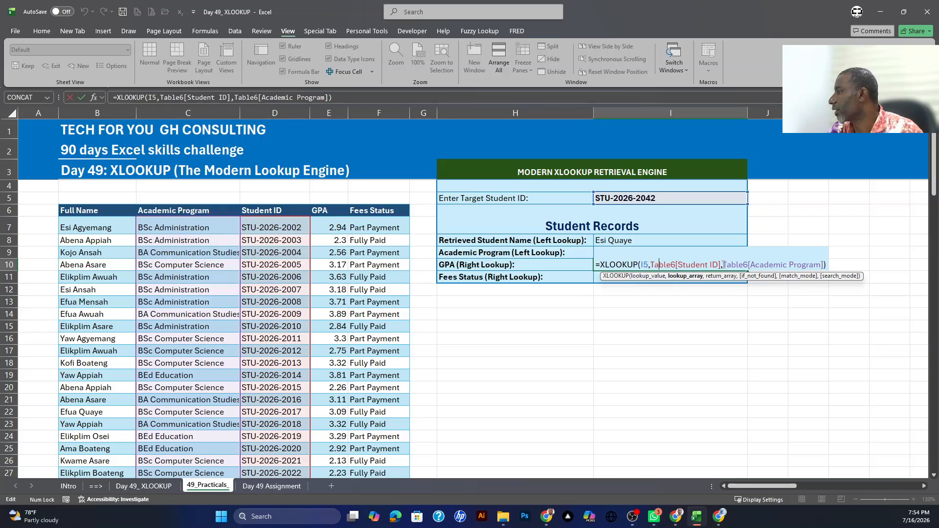
drag(723, 265, 822, 265)
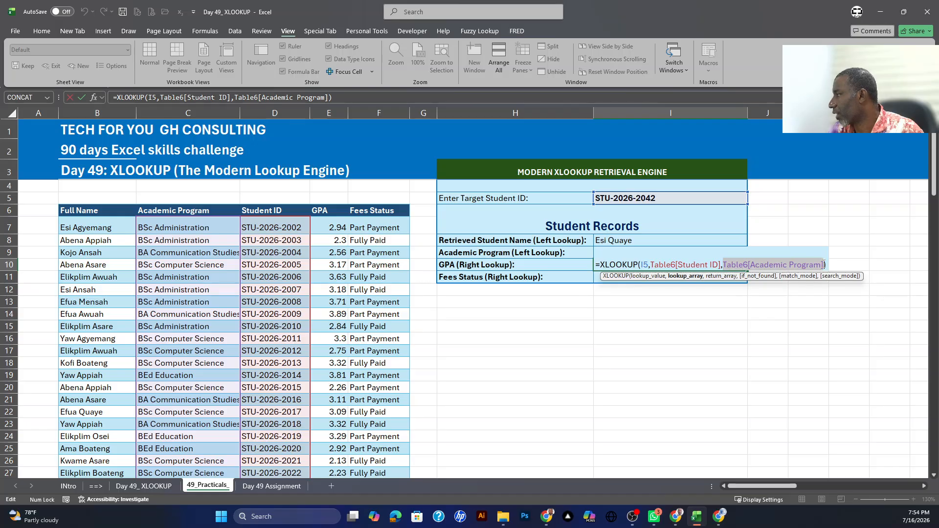
key(BackSpace)
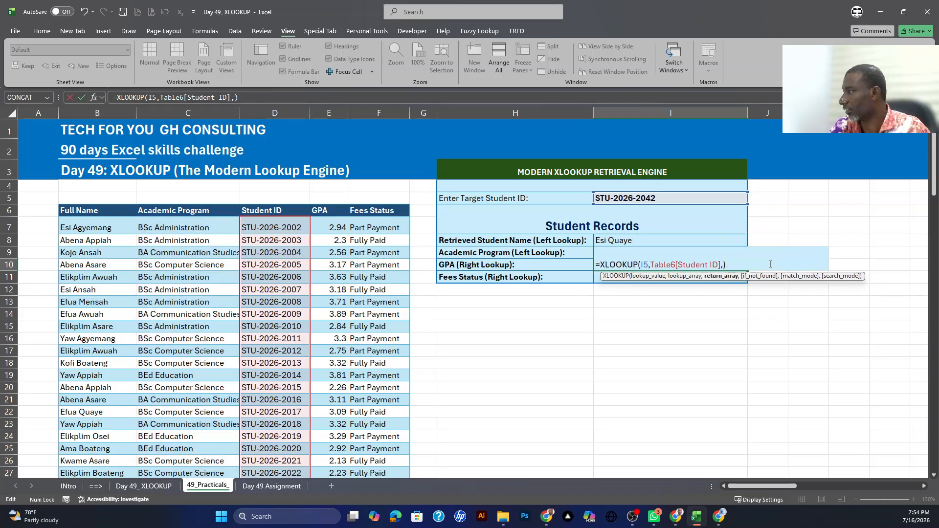
click(334, 205)
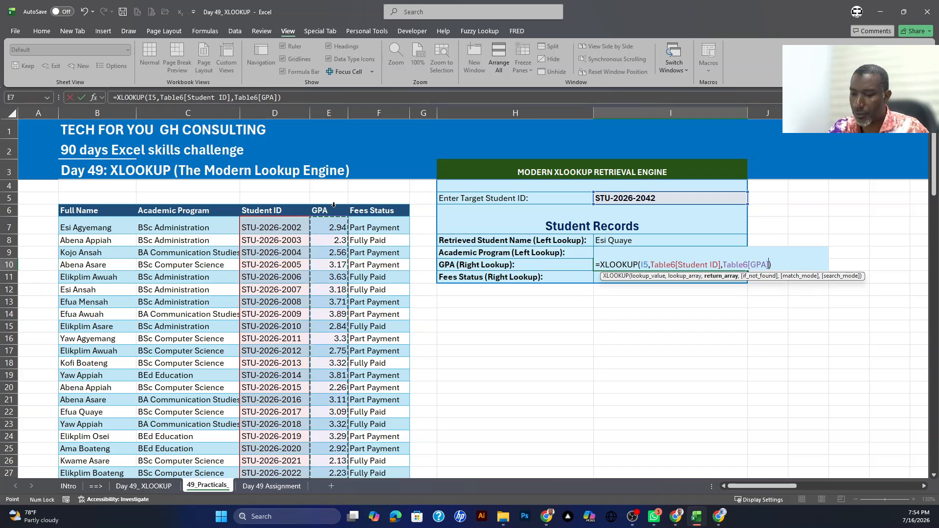
key(Return)
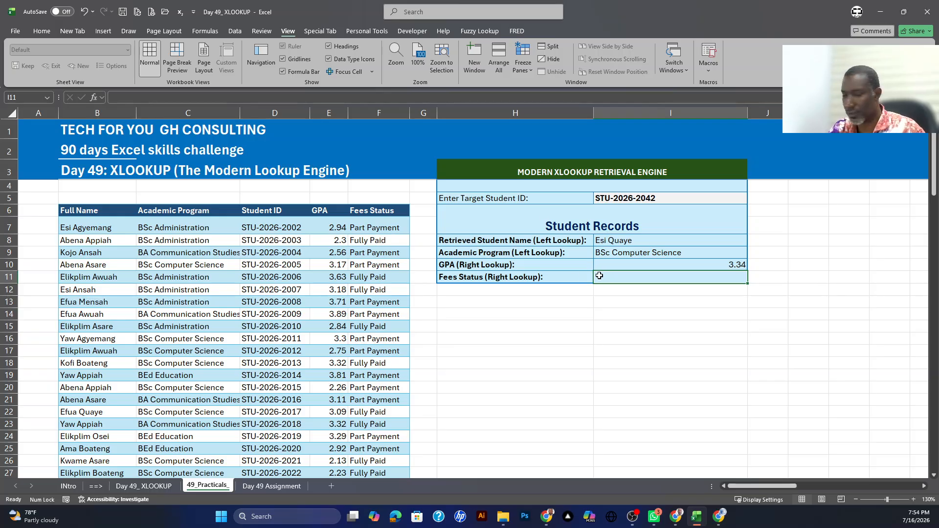
Step: Enter an XLOOKUP in I11 that finds the I5 ID in Table6[Student ID] and returns Table6[Fees Status]
text(=xl)
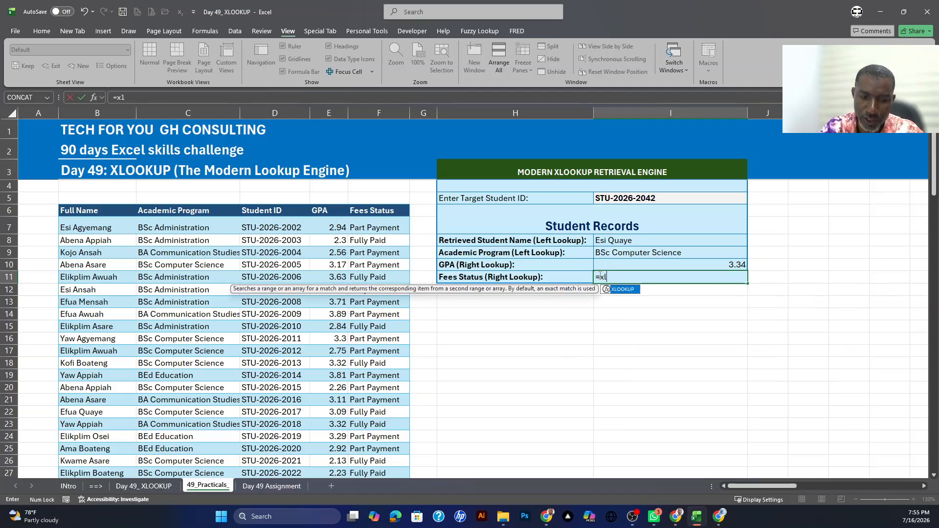
key(Tab)
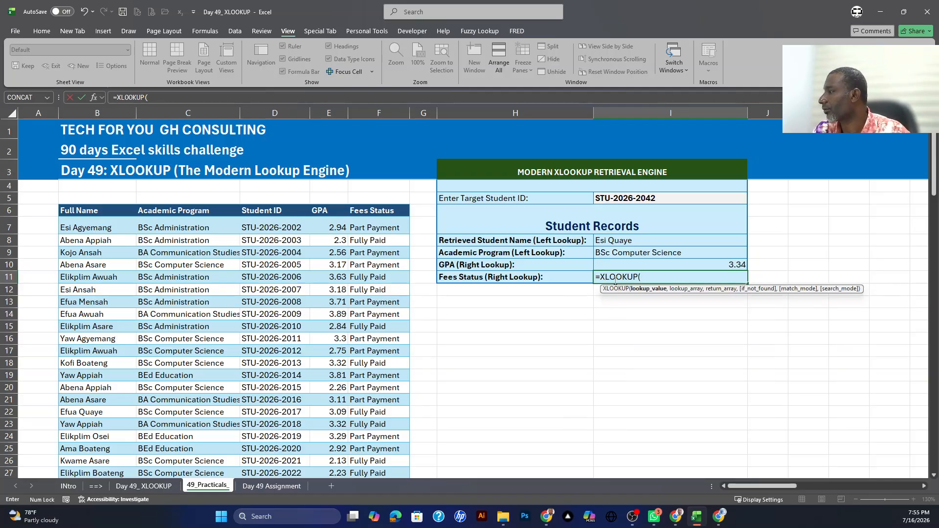
click(620, 198)
text(,)
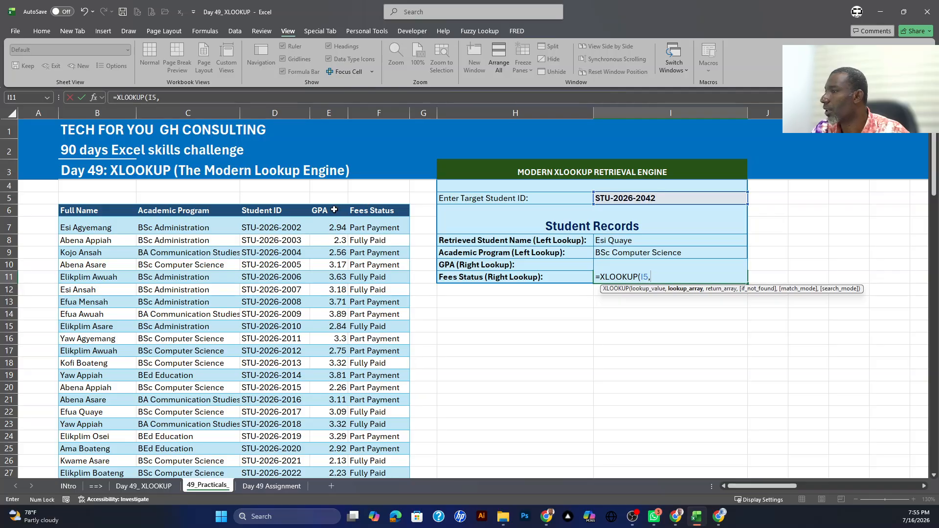
click(276, 208)
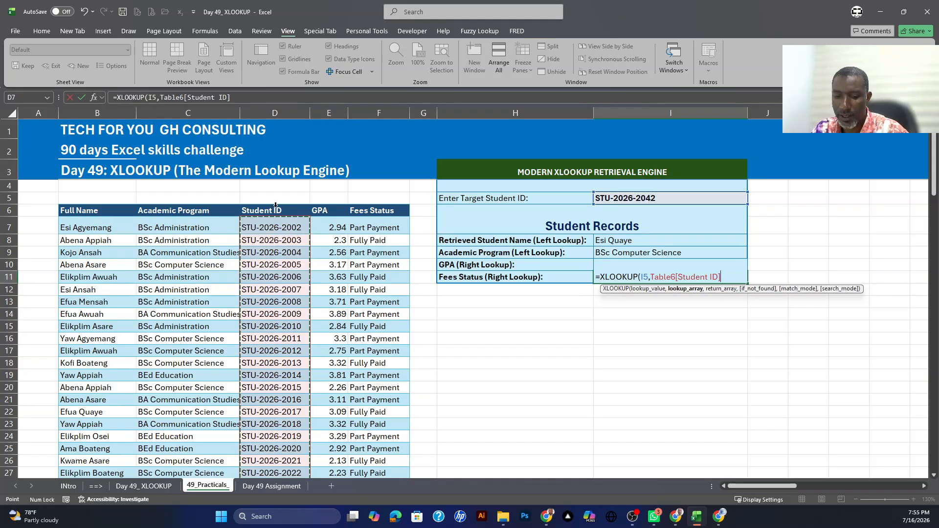
text(,)
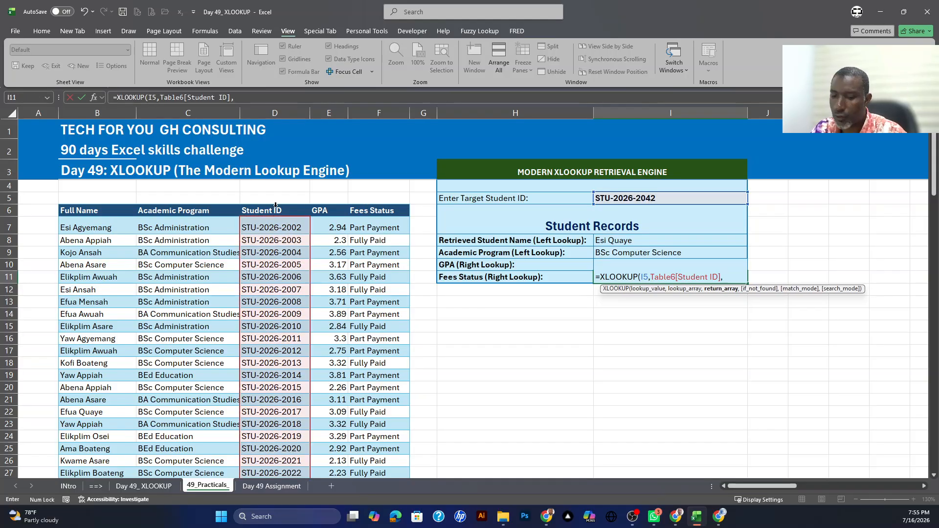
click(368, 206)
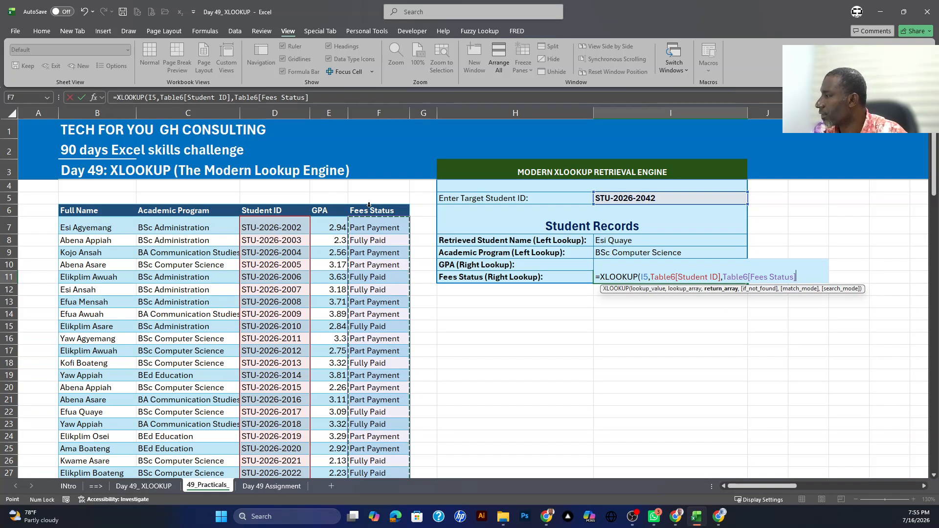
key(Return)
Step: Left-align the four retrieved values in I8:I11
drag(617, 240, 619, 277)
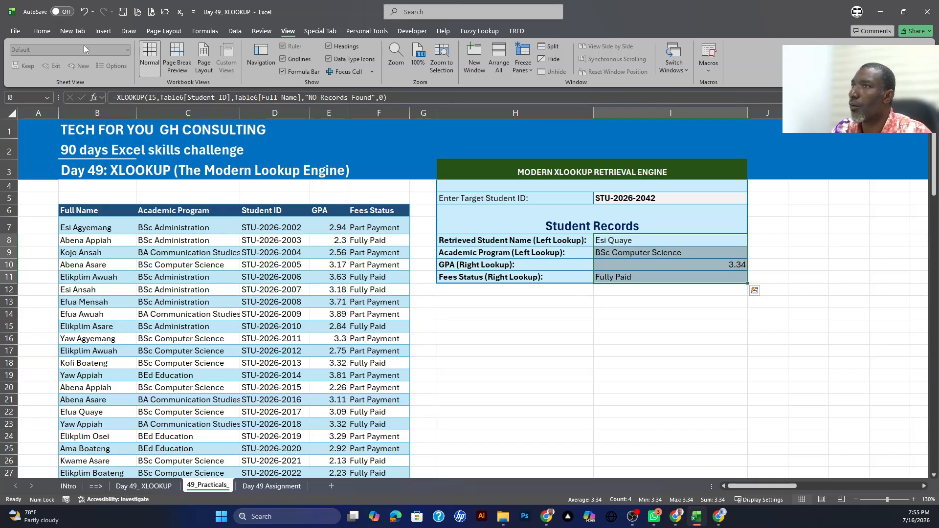
click(36, 32)
click(215, 65)
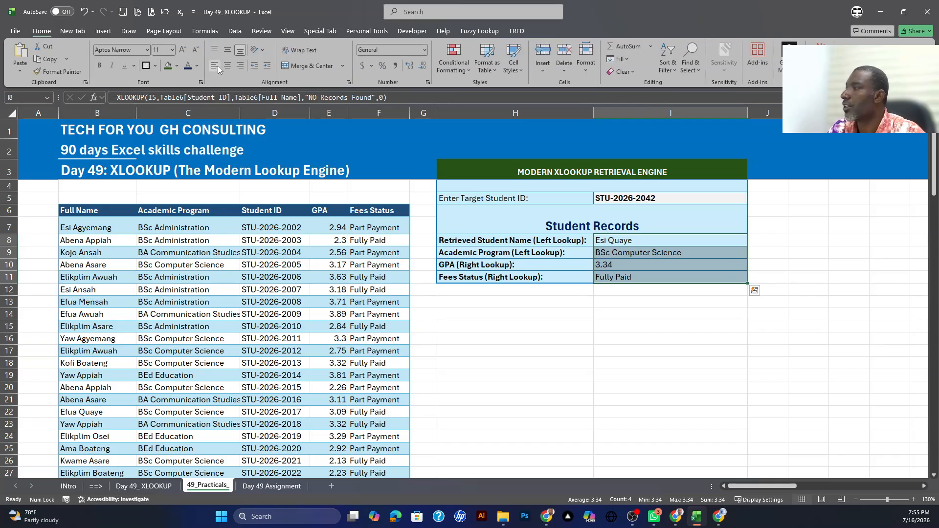
click(642, 303)
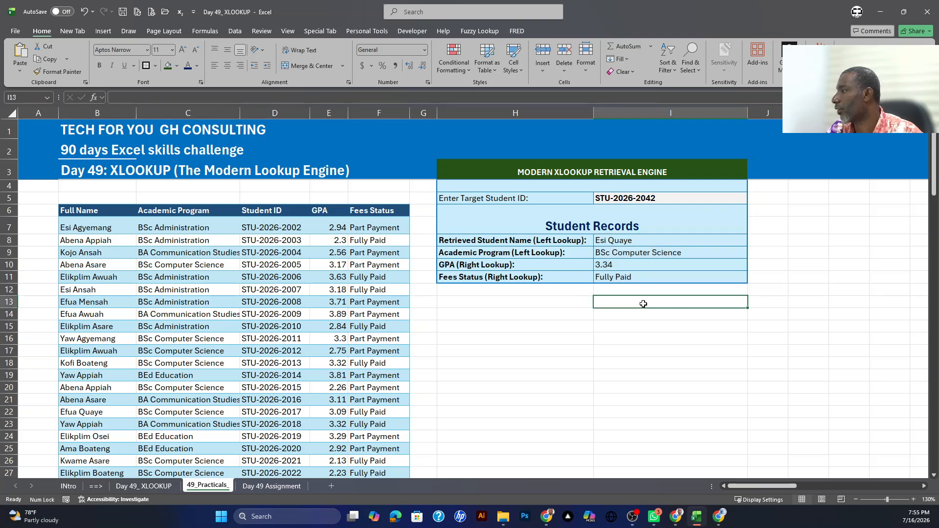
Step: Test all four lookups by choosing five different Student IDs in turn from the list in I5
click(659, 201)
click(752, 199)
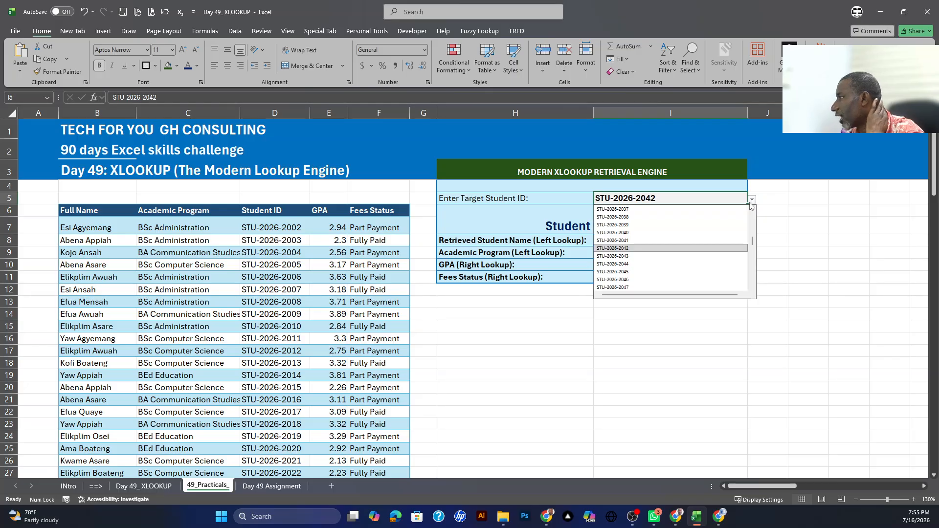
click(621, 272)
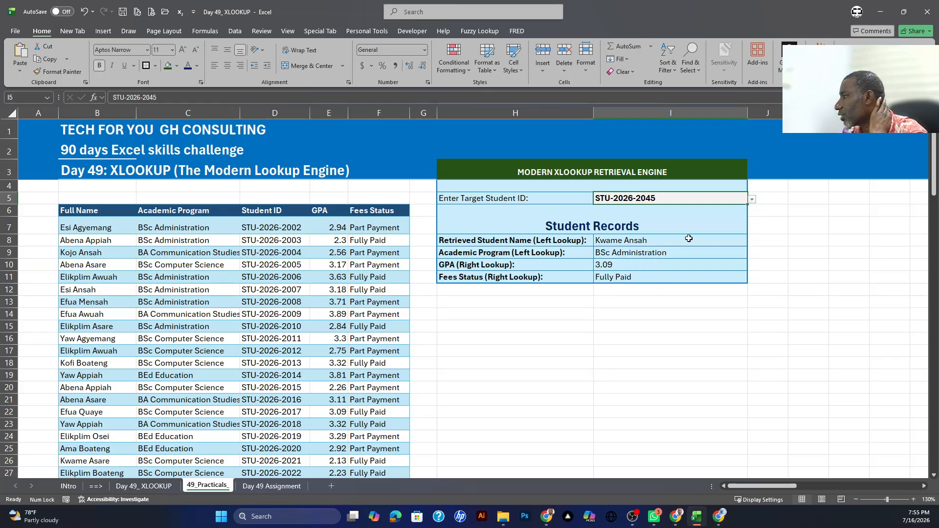
click(753, 202)
click(631, 249)
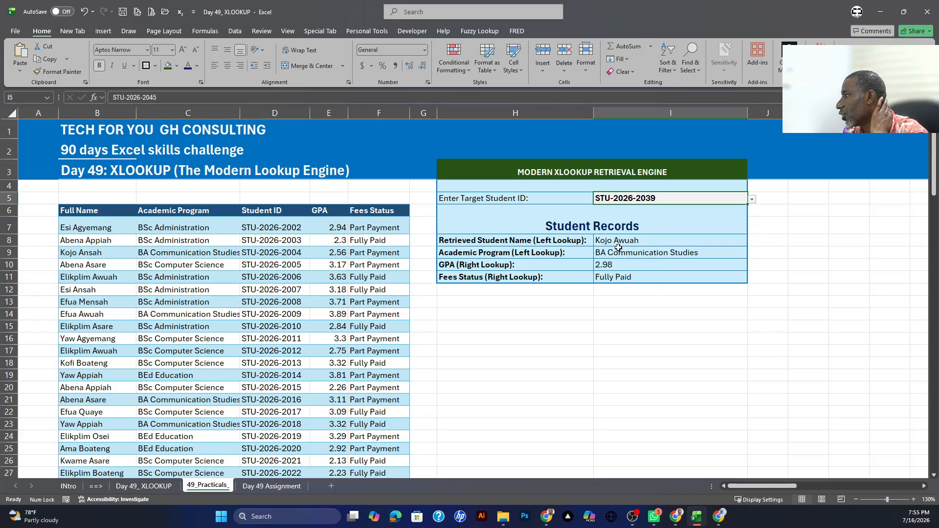
click(753, 202)
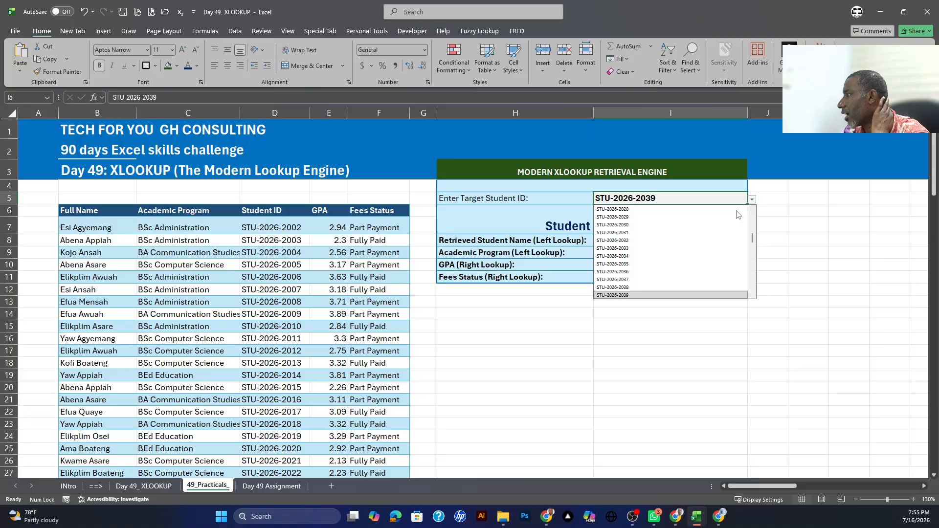
click(617, 256)
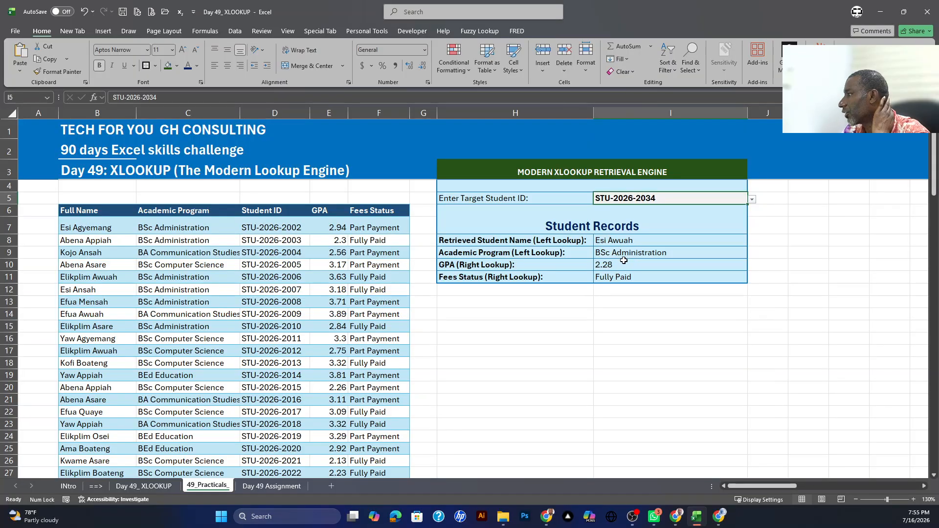
click(753, 202)
click(630, 293)
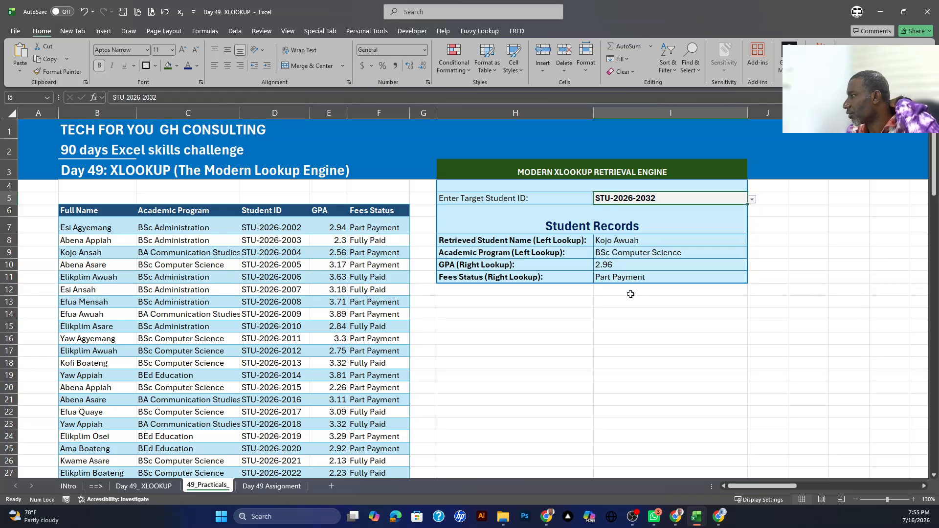
click(752, 199)
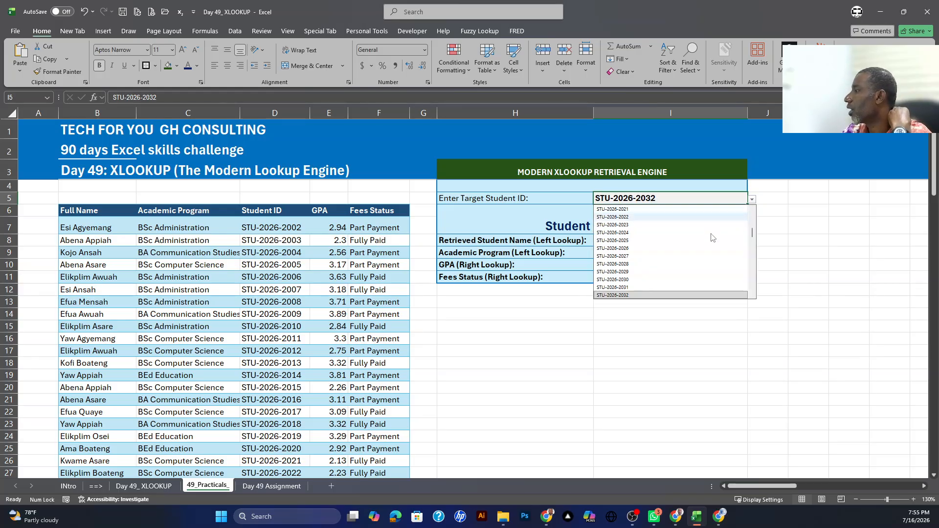
click(630, 241)
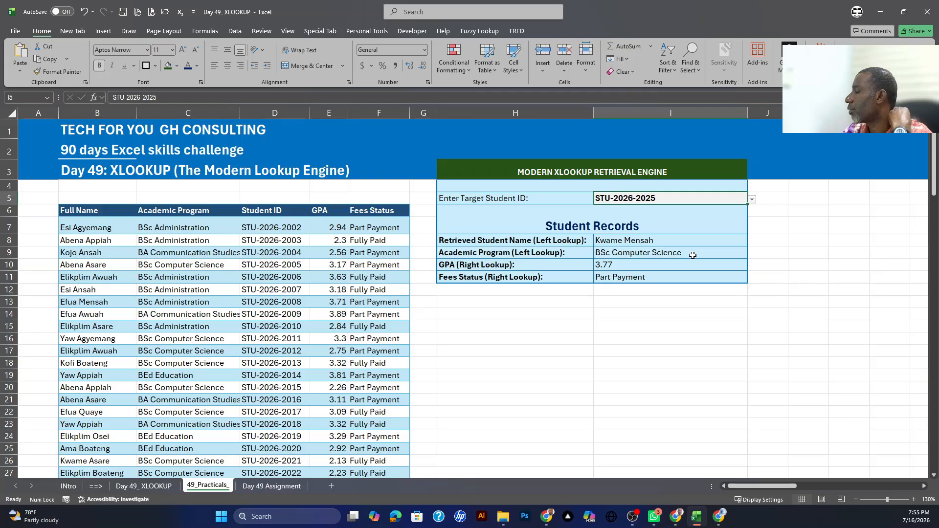
Step: Review the lookup formulas in I8:I11, examining the lookup value, lookup array and return array of the name lookup
click(615, 256)
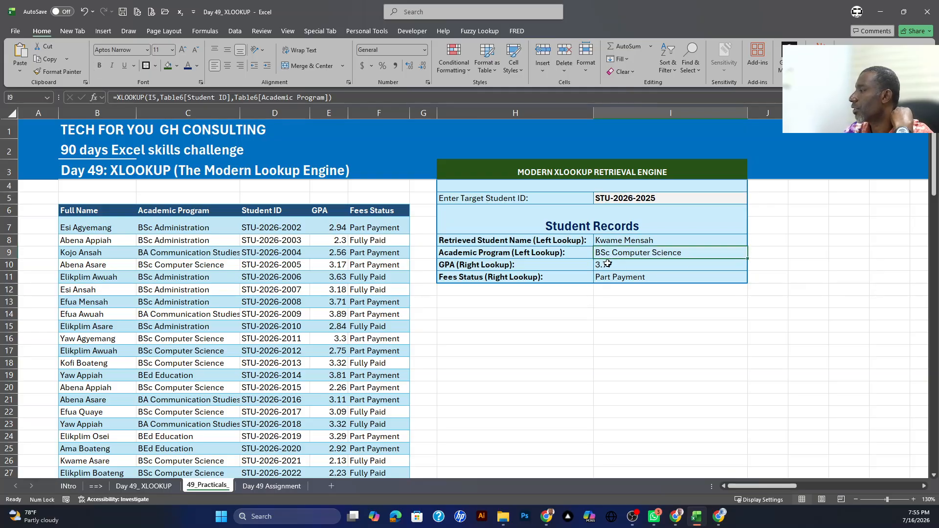
click(606, 267)
click(607, 278)
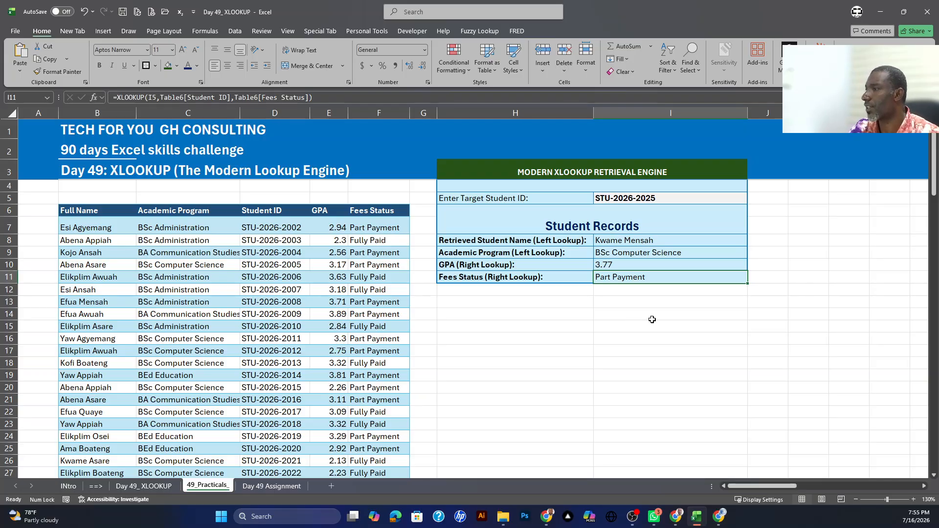
double_click(622, 241)
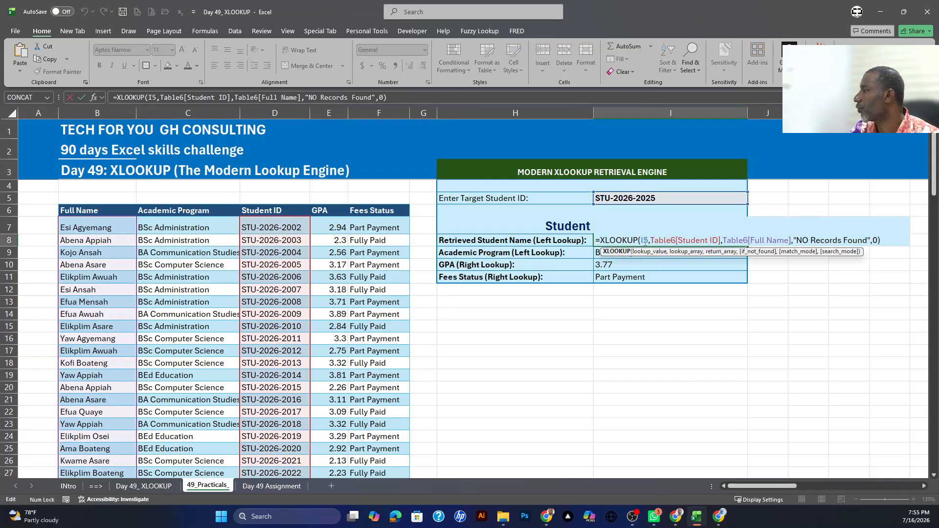
double_click(644, 240)
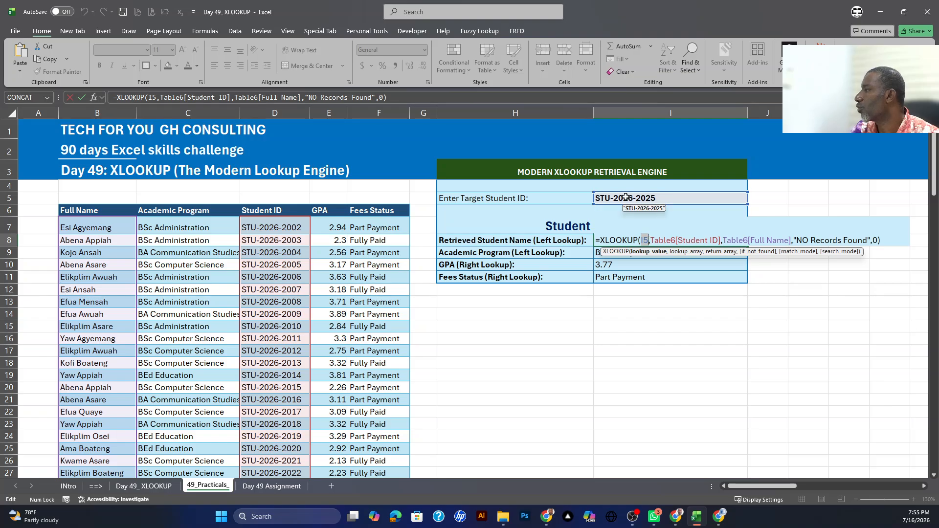
drag(651, 240, 721, 241)
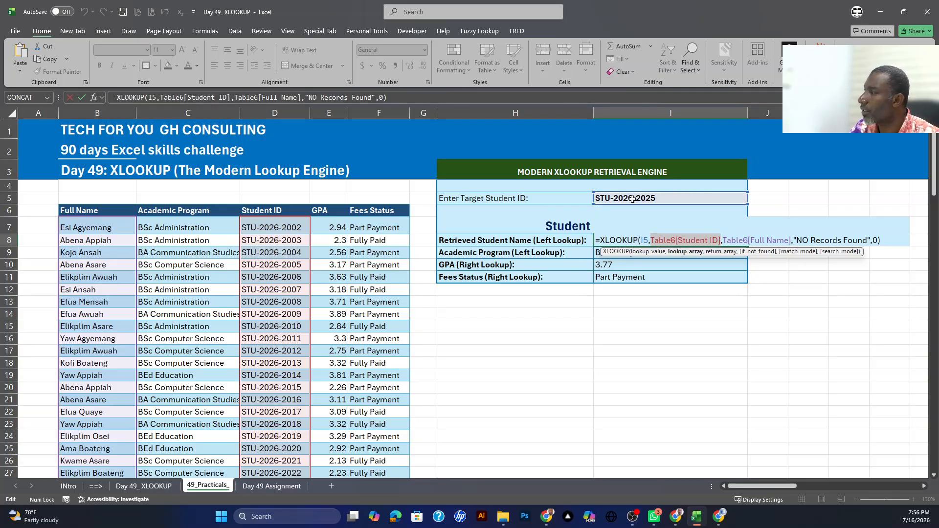
click(709, 251)
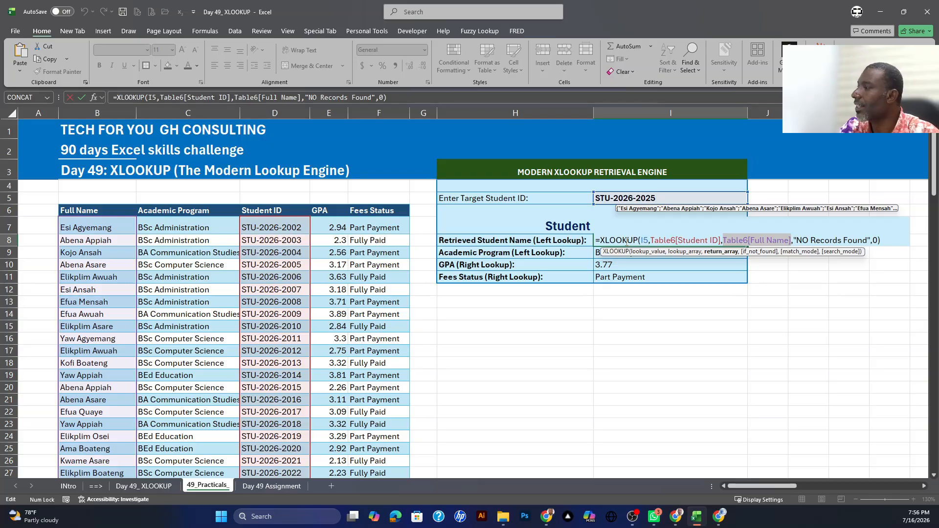
key(Return)
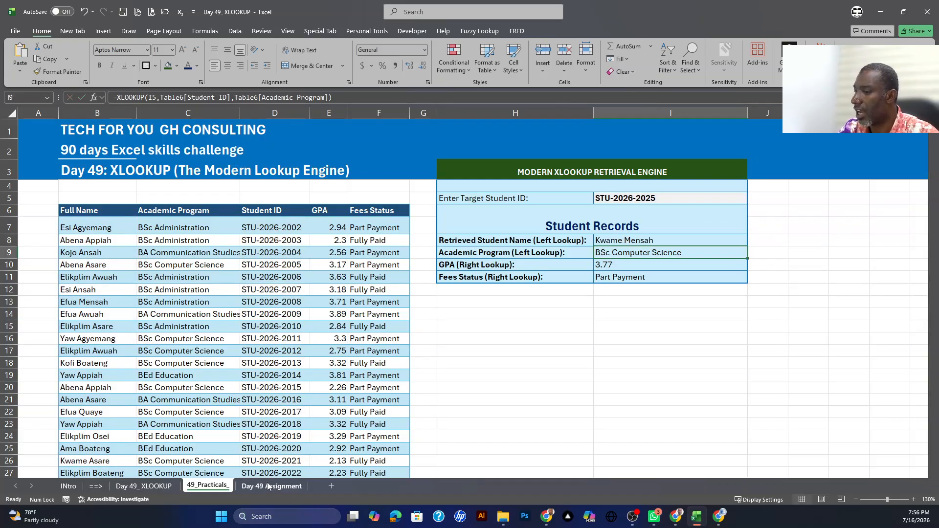
Step: Read the tasks on the Day 49 Assignment sheet and recheck the name formula in I8 of 49_Practicals_
click(268, 486)
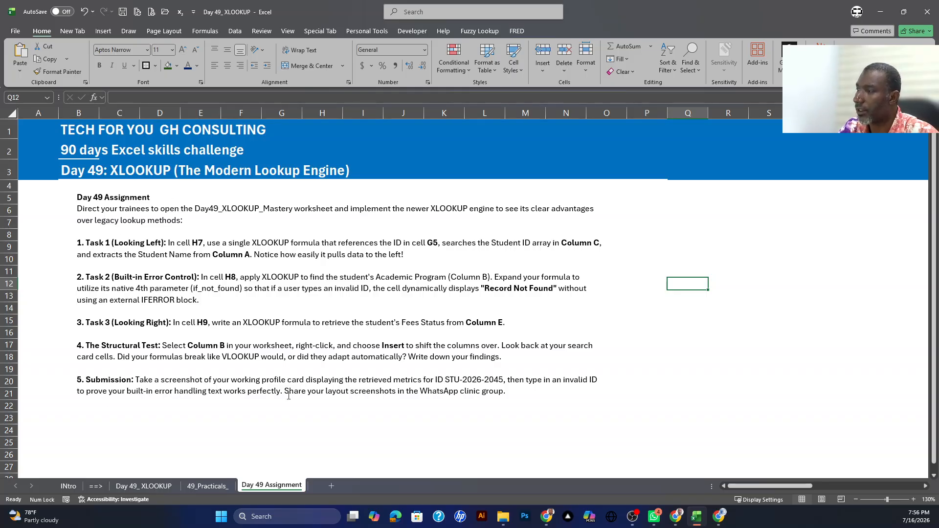
click(203, 487)
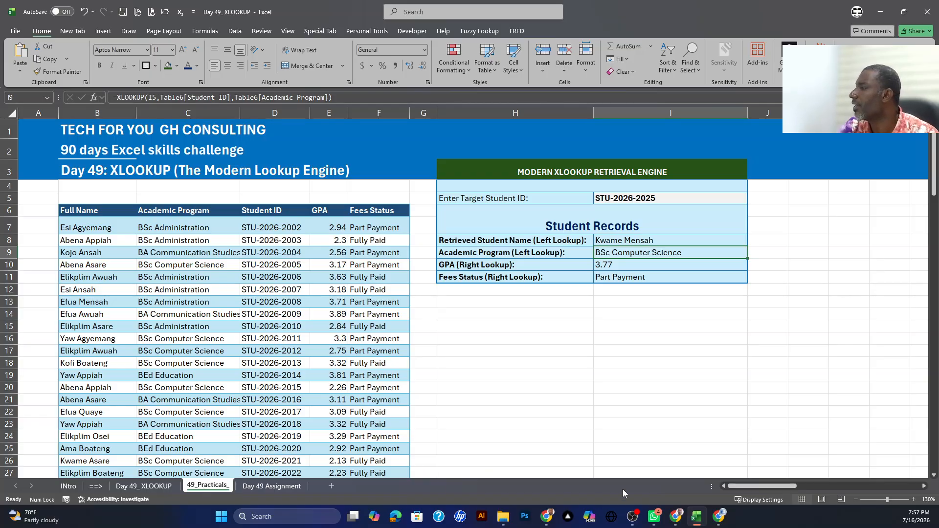
double_click(640, 242)
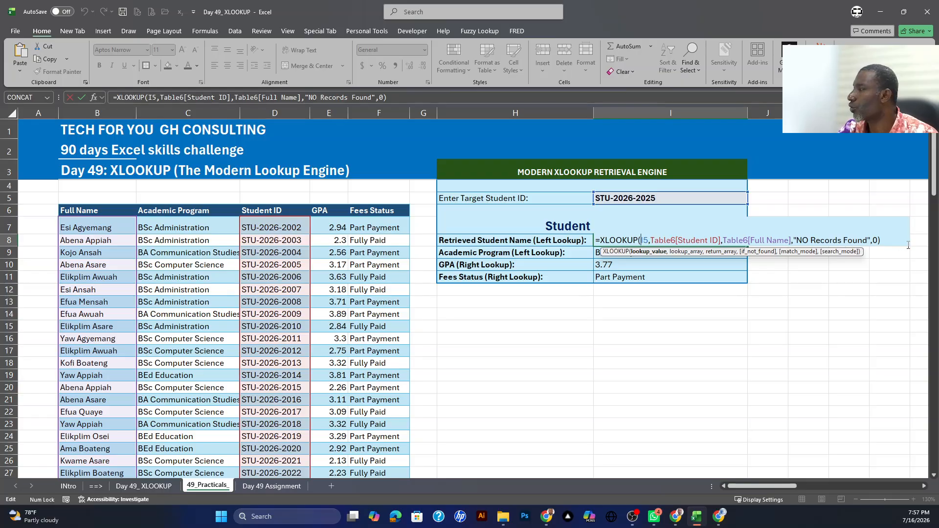
key(ctrl+Return)
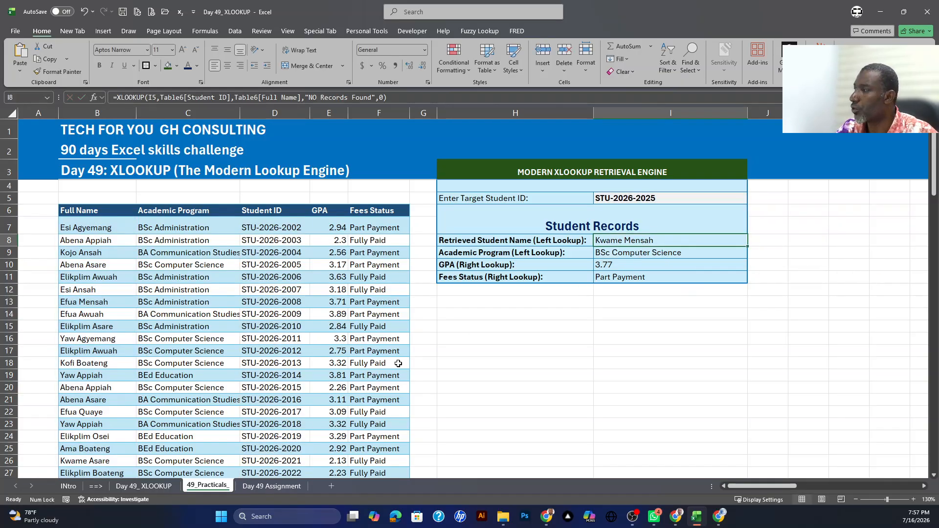
Step: Review the study notes on the Day 49_ XLOOKUP sheet, and return to the academic program lookup on 49_Practicals_
click(143, 485)
scroll(198, 354, down, 1)
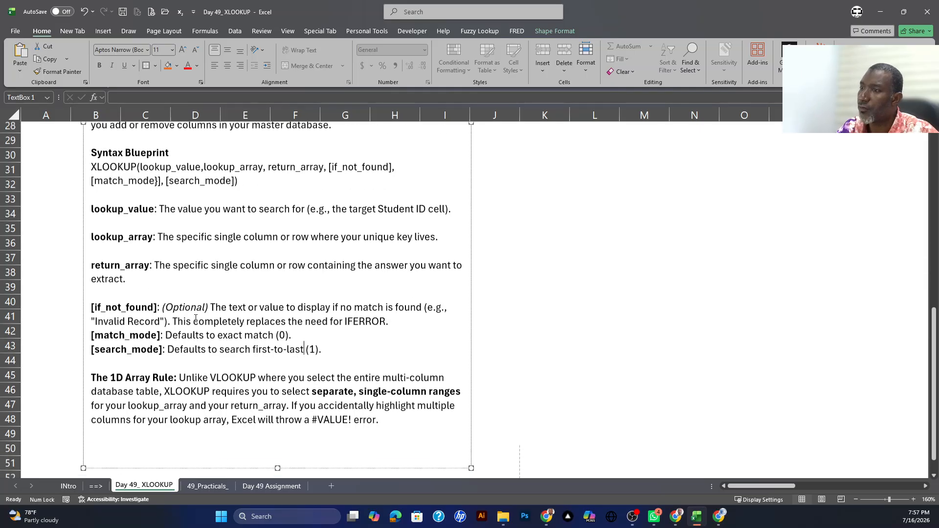
scroll(191, 323, up, 8)
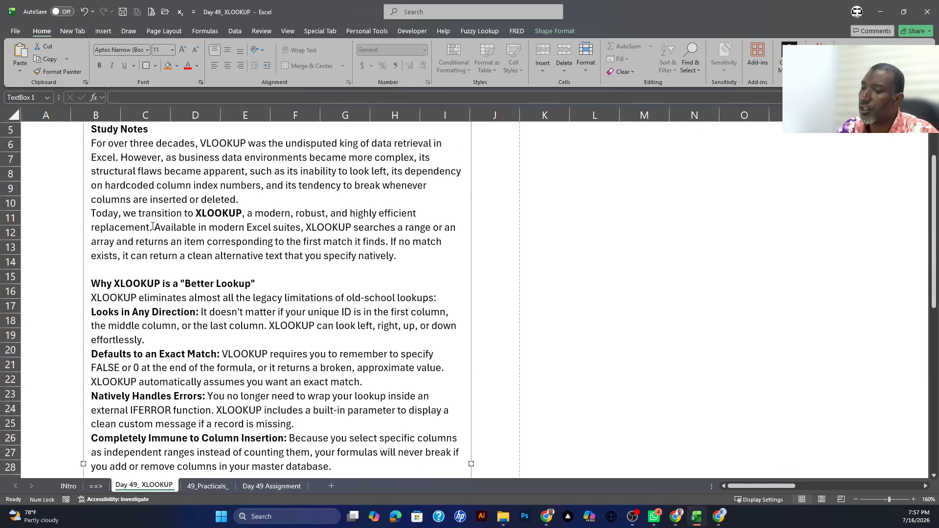
scroll(209, 302, down, 1)
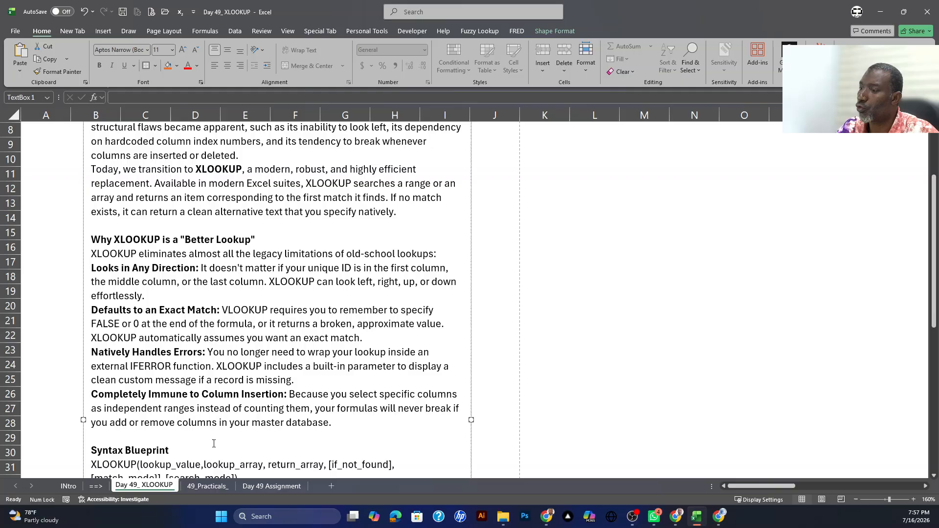
click(208, 485)
click(625, 252)
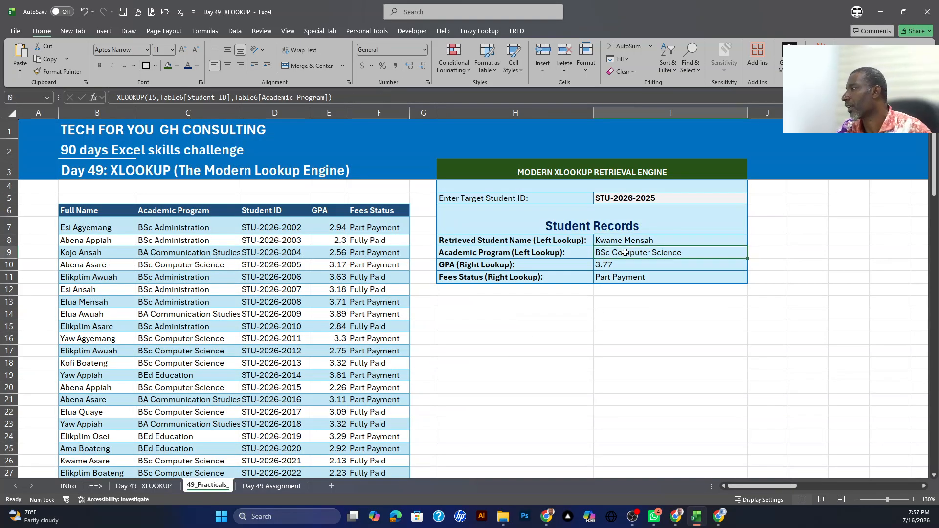